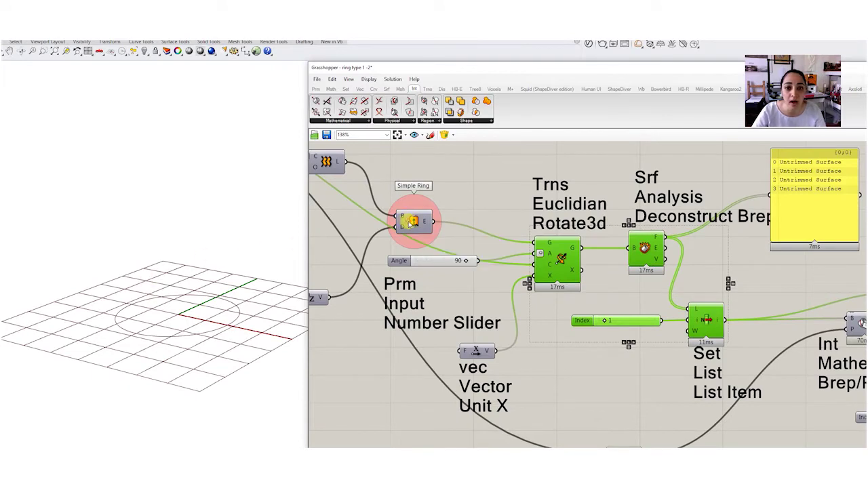
Turn on the previews of the Simple Ring component and the Rotate3d component.
right_click(407, 221)
left_click(427, 238)
right_click_drag(550, 276, 480, 252)
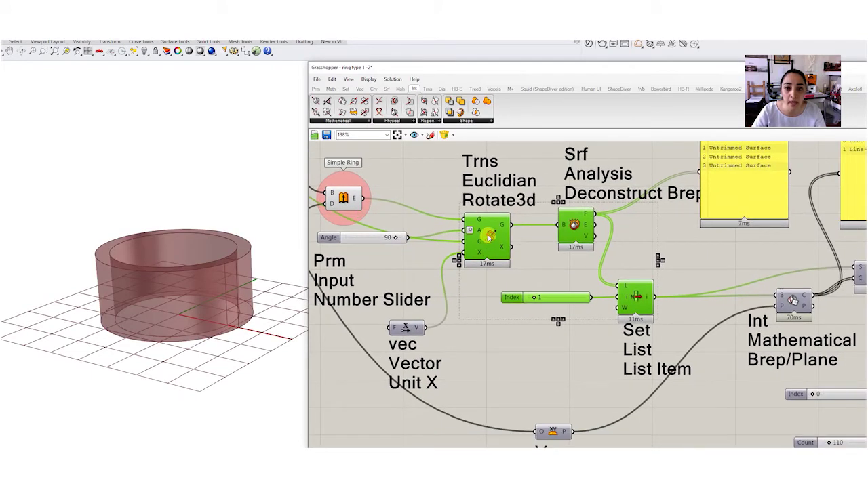
right_click(480, 252)
left_click(500, 269)
Turn on the previews of Deconstruct Brep and the first List Item, and highlight the List Item's surface for inspection.
right_click_drag(558, 257, 478, 278)
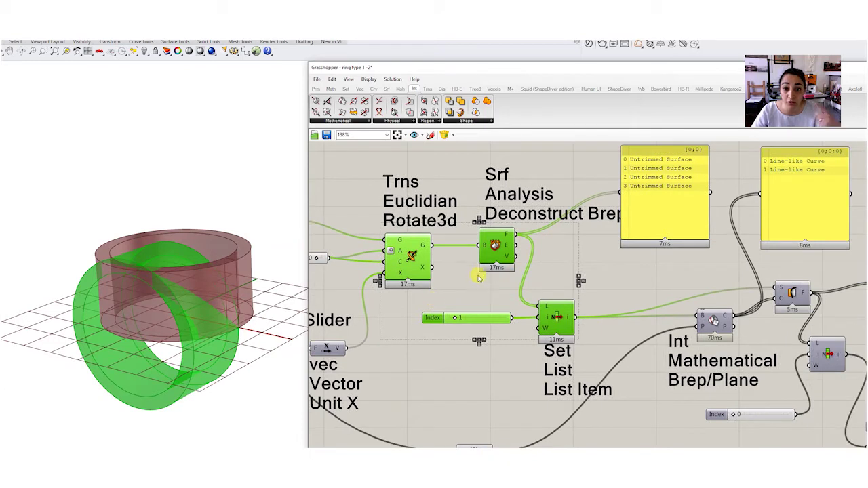
right_click(494, 244)
left_click(515, 261)
right_click(555, 317)
left_click(575, 334)
right_click_drag(229, 304, 236, 300)
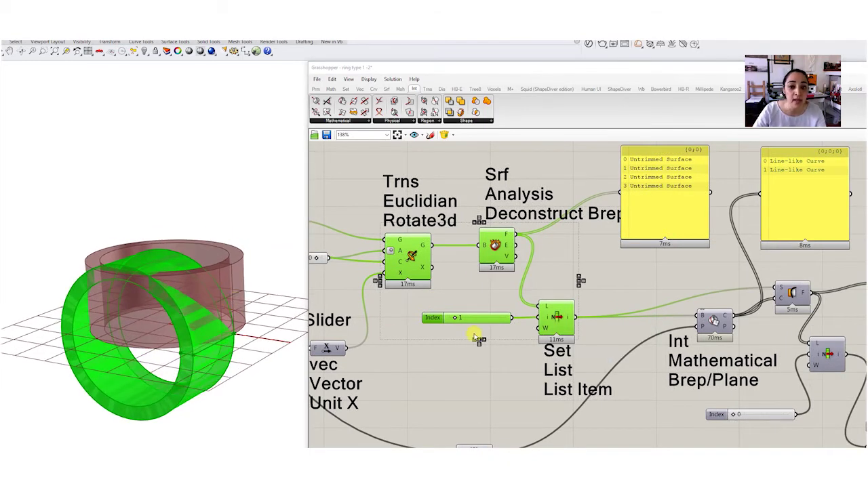
left_click(621, 288)
left_click(553, 318)
right_click_drag(285, 280, 266, 304)
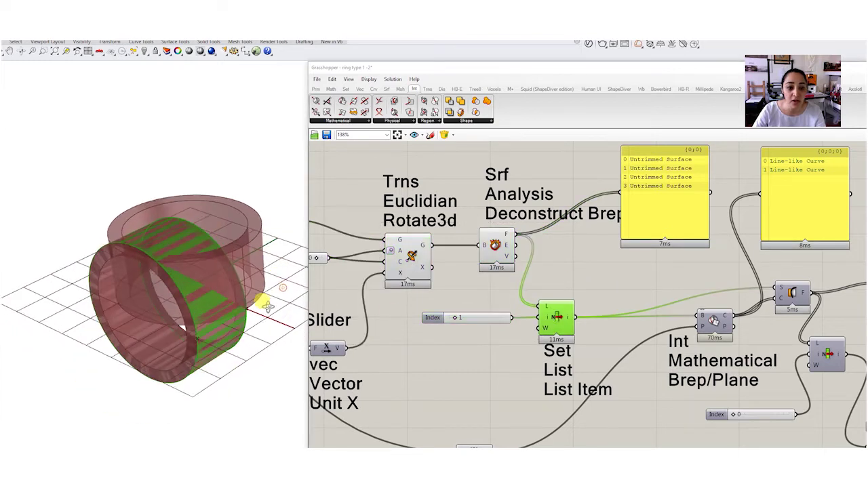
Turn on the previews of the Populate Geometry and Sphere components and inspect the ring.
scroll(486, 325, "down", 4)
right_click_drag(667, 392, 555, 328)
scroll(583, 335, "up", 2)
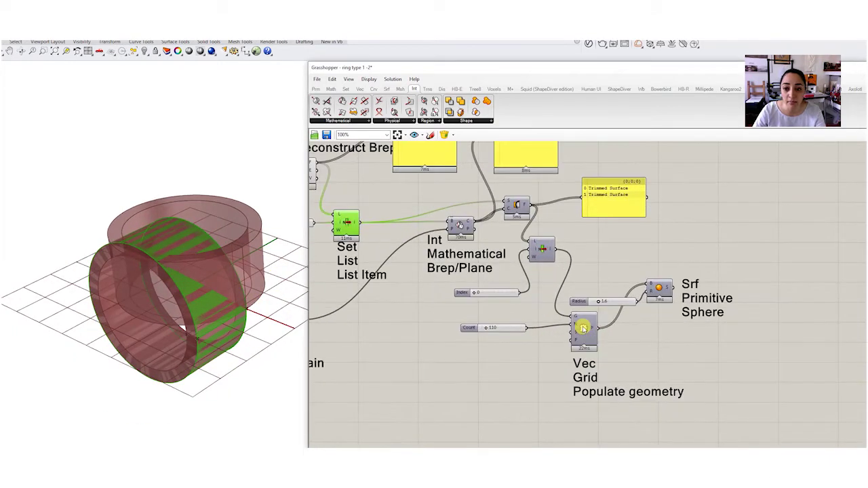
right_click(584, 332)
left_click(604, 348)
right_click_drag(653, 302, 632, 286)
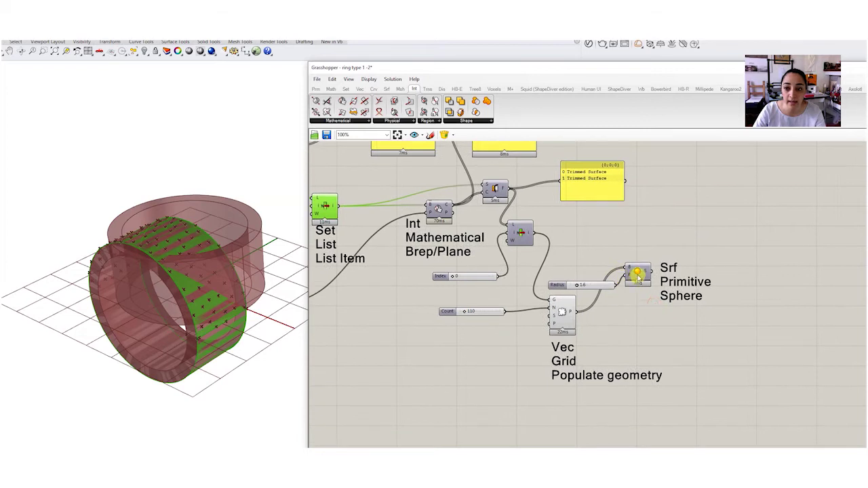
right_click(631, 285)
left_click(656, 286)
right_click_drag(523, 265, 527, 260)
right_click_drag(445, 221, 504, 250)
right_click_drag(204, 245, 246, 232)
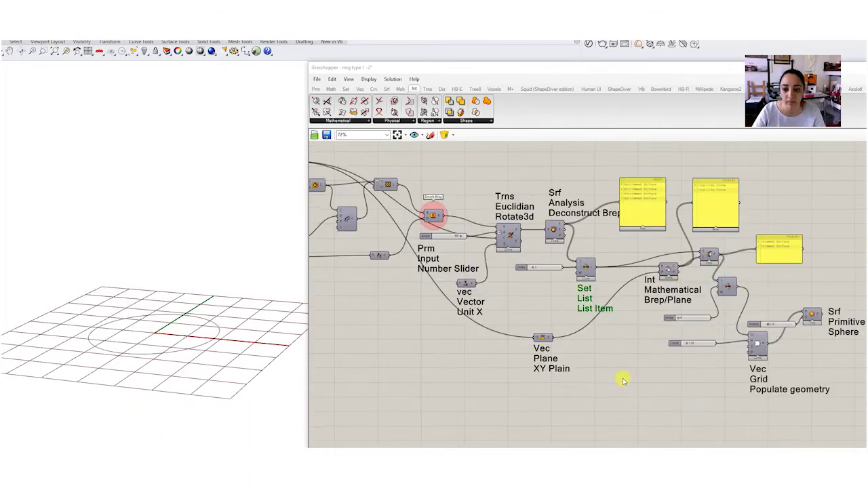
Hide the previews of all ring components except Rotate3d, so only the rotated ring is displayed.
scroll(624, 378, "down", 3)
left_click_drag(407, 148, 804, 313)
key("ctrl+v")
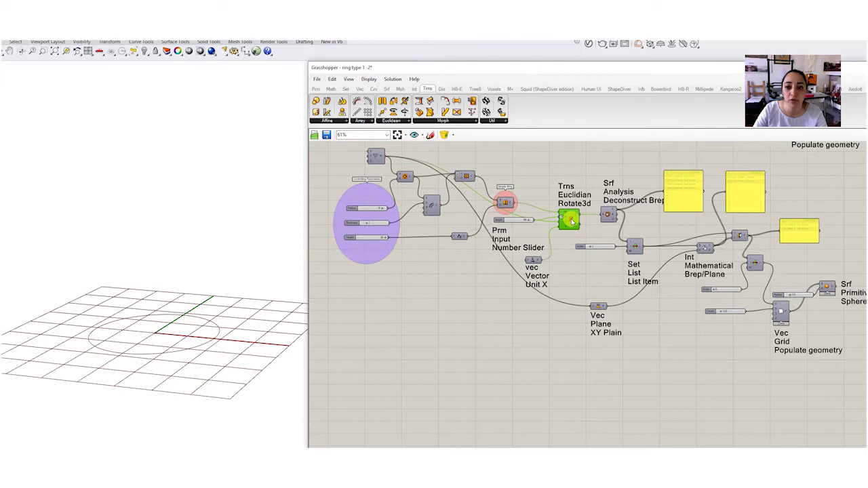
right_click(570, 218)
left_click(576, 231)
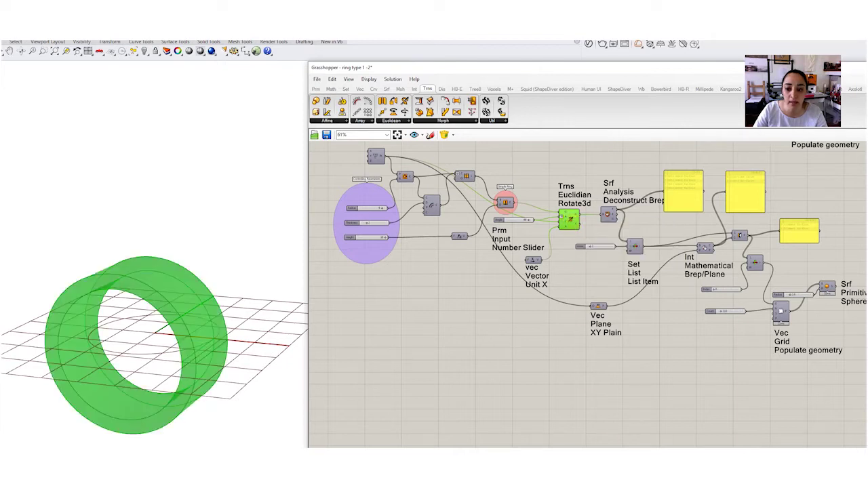
left_click(556, 393)
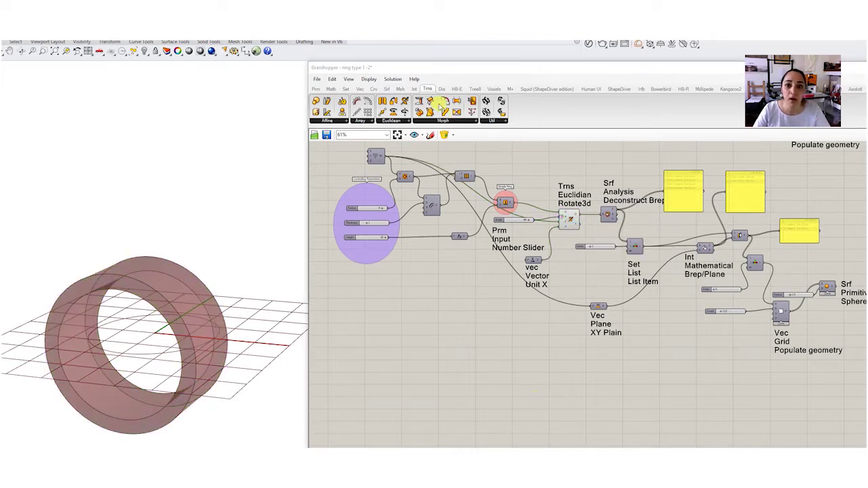
Add a Taper component to the empty area below the XY Plane component.
left_click(445, 119)
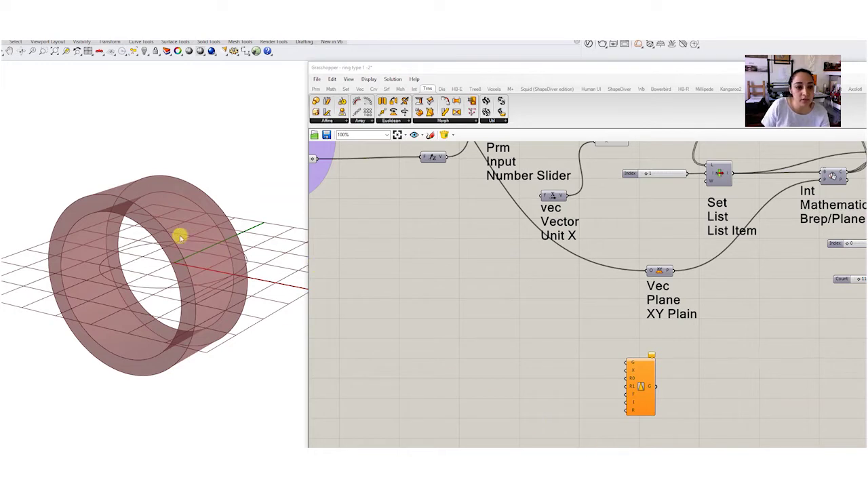
mouse_move(56, 191)
left_mouse_down()
mouse_move(104, 162)
mouse_move(141, 199)
mouse_move(196, 213)
mouse_move(182, 362)
left_mouse_up()
left_click_drag(237, 206, 234, 354)
left_click_drag(100, 160, 245, 199)
mouse_move(186, 366)
left_mouse_down()
mouse_move(227, 348)
mouse_move(100, 363)
mouse_move(60, 353)
left_mouse_up()
left_click_drag(48, 192, 69, 358)
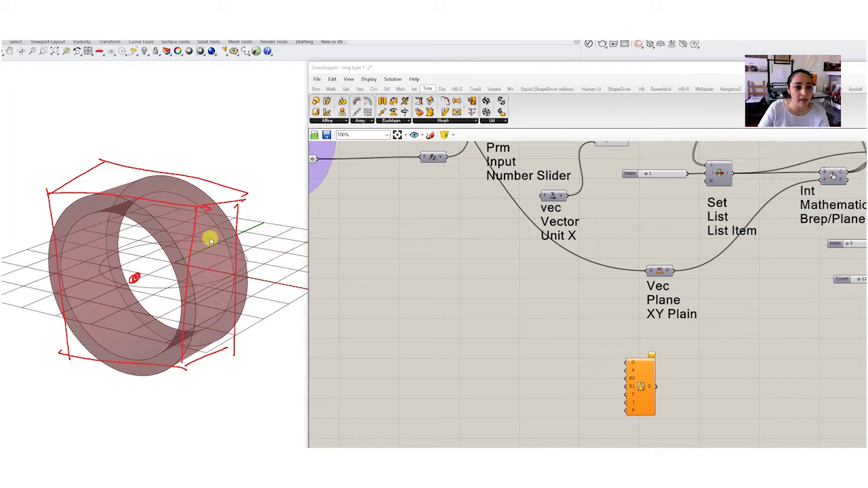
left_click(135, 276)
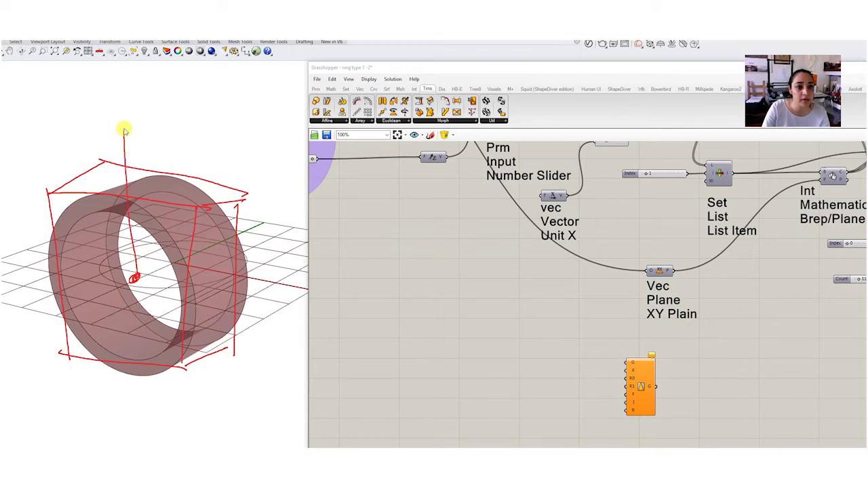
left_click_drag(128, 103, 139, 108)
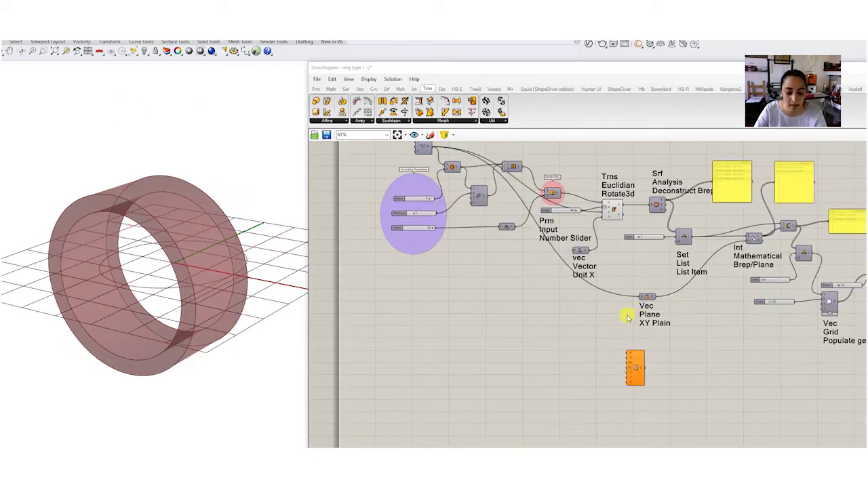
Open up horizontal space after the Rotate3d component and connect its geometry output to the Taper component's geometry input.
left_click_drag(628, 318, 712, 317, "alt")
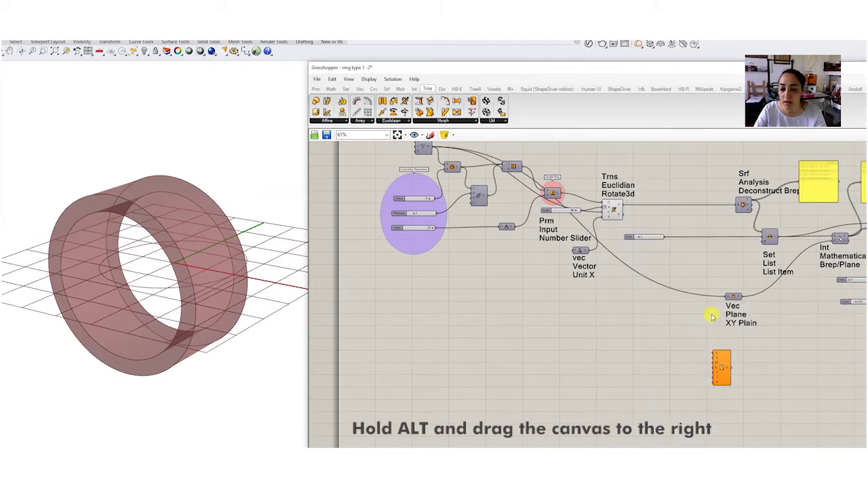
left_click(613, 208)
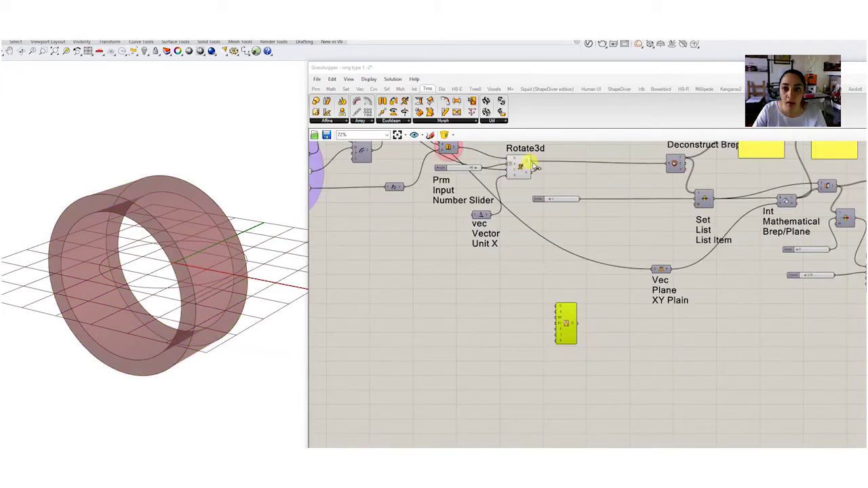
left_click_drag(533, 162, 558, 306)
scroll(561, 309, "up", 3)
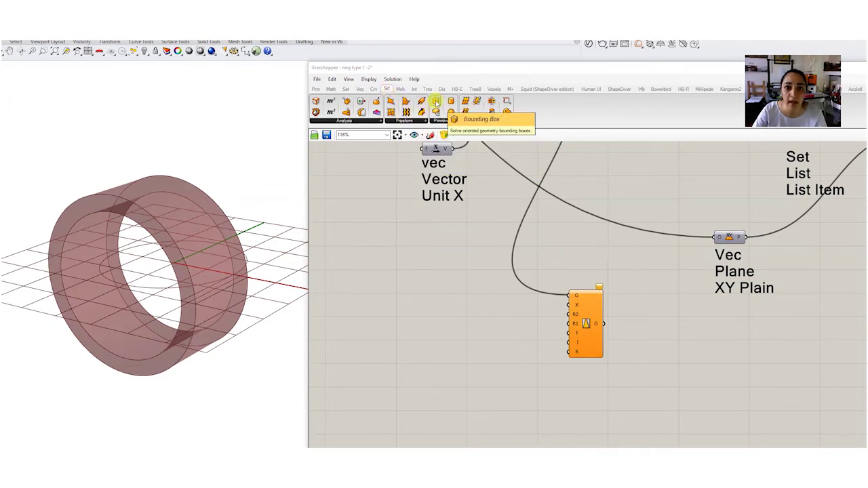
Add a Bounding Box component below Unit X and feed it the rotated ring from Rotate3d.
left_click_drag(436, 101, 469, 310)
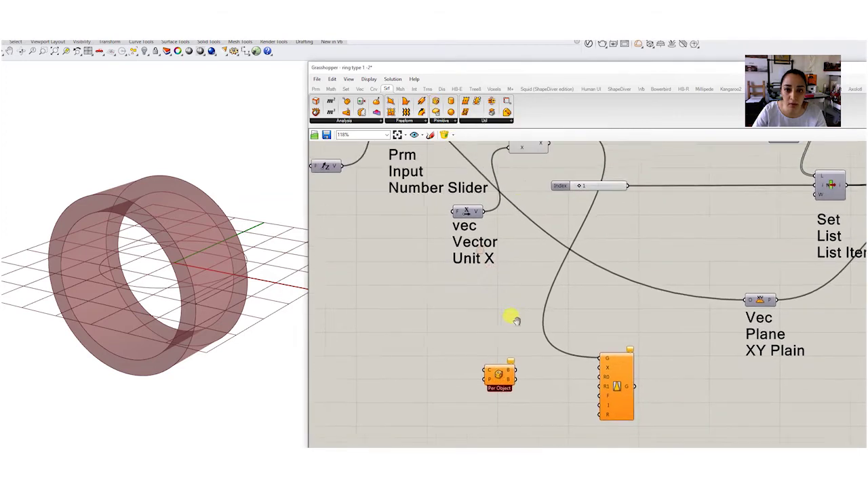
left_click_drag(556, 152, 493, 398)
left_click_drag(512, 409, 509, 353)
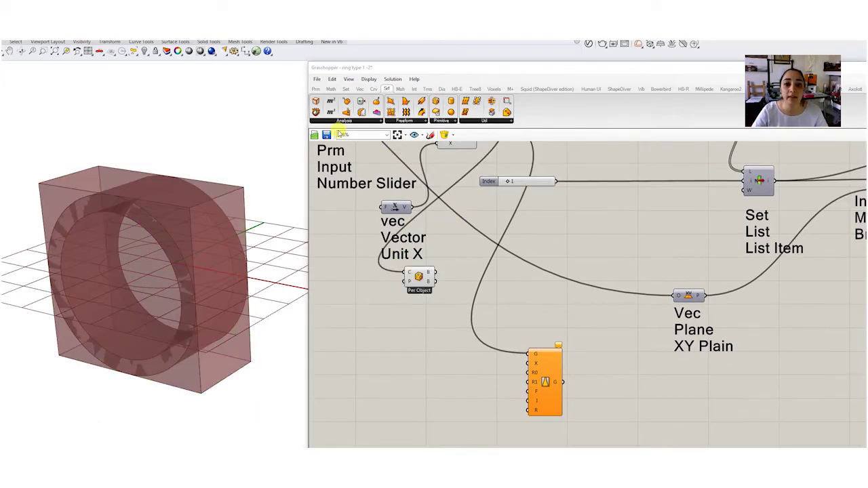
Add Area and Volume components below the Bounding Box and connect its box output to both geometry inputs.
left_click(367, 120)
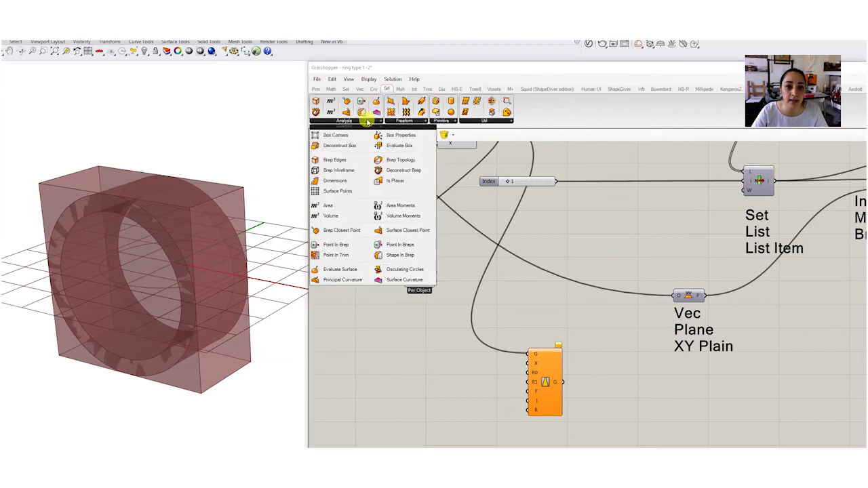
left_click(344, 212)
left_click(426, 344)
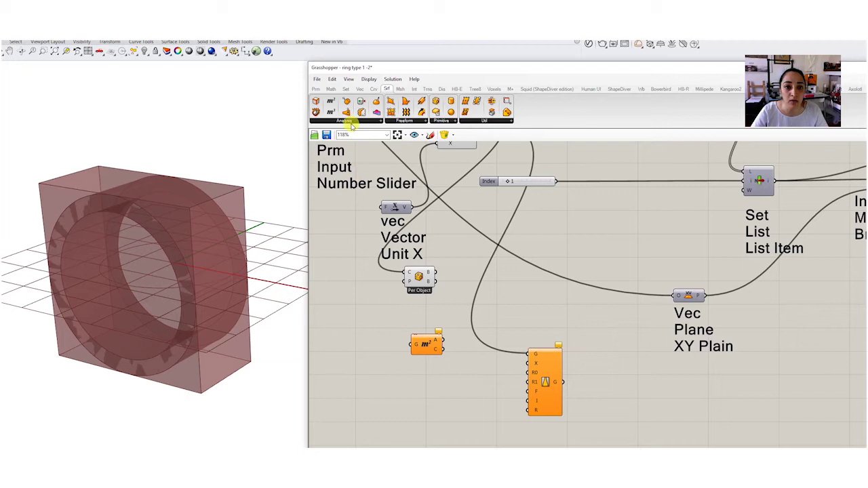
left_click(352, 124)
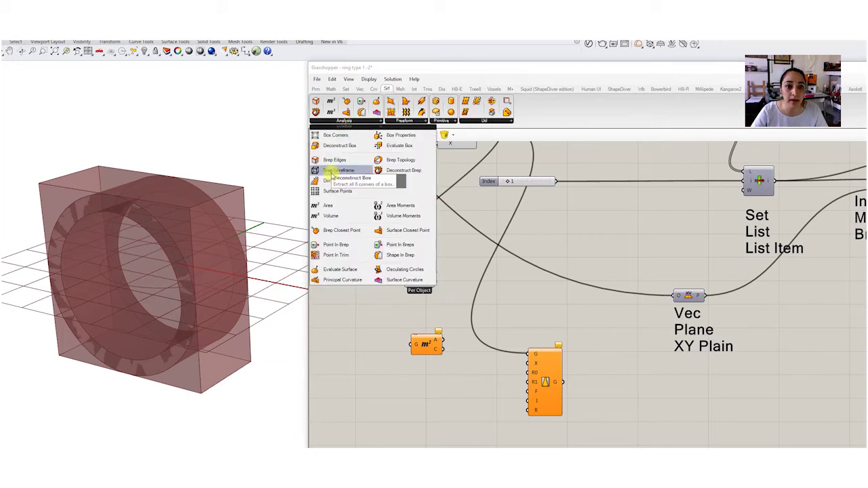
left_click(335, 216)
left_click(422, 382)
left_click_drag(426, 346, 432, 331)
left_click_drag(420, 377, 429, 365)
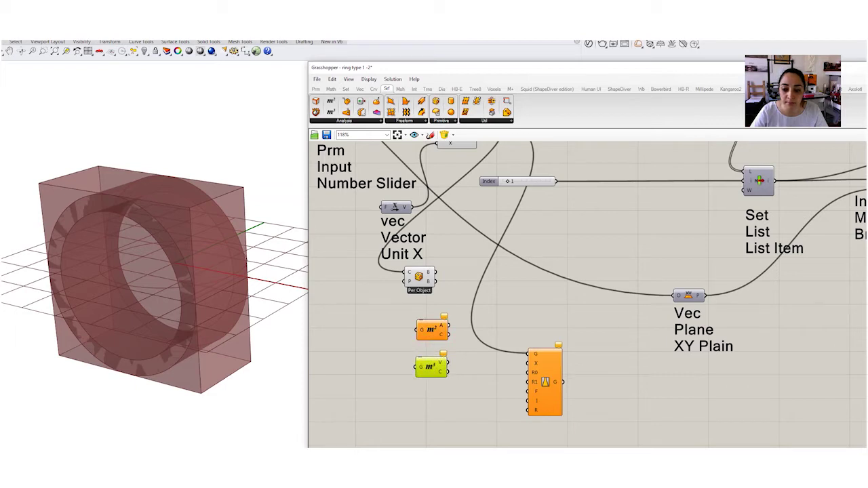
left_click_drag(438, 274, 419, 330)
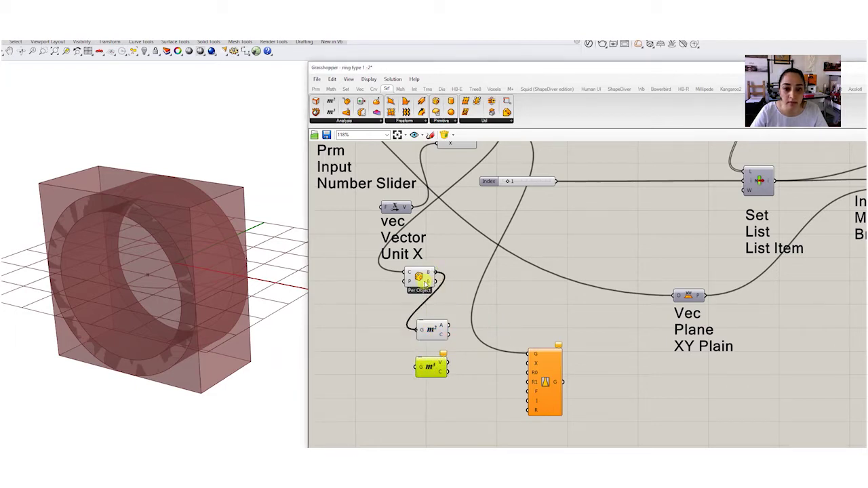
left_click_drag(438, 273, 415, 367)
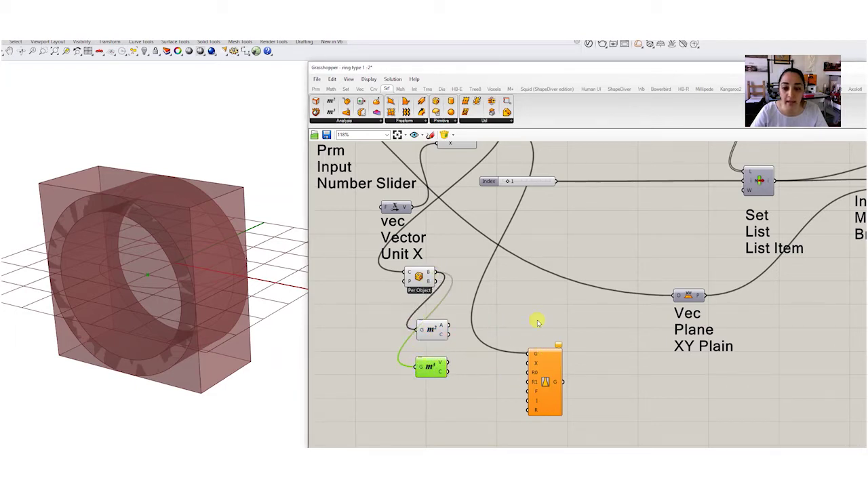
Add a panel and use it to compare the centroid outputs of the Area and Volume components.
left_click(516, 314)
double_click(516, 314)
type("panel")
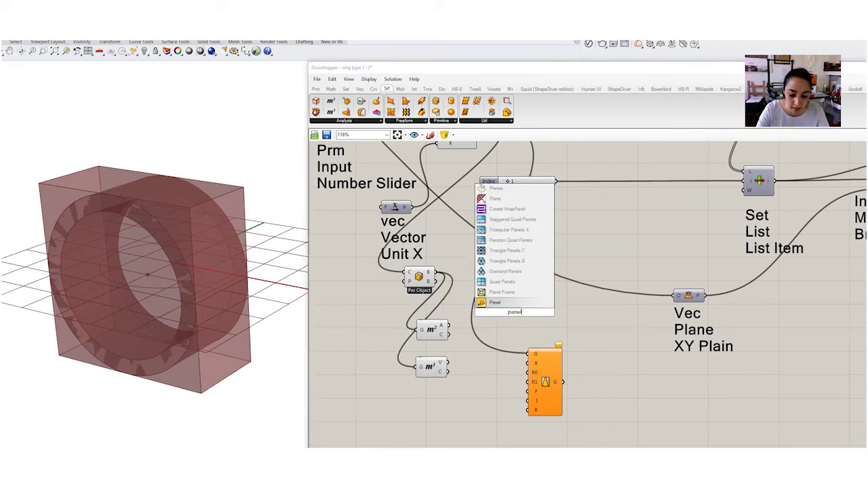
key("Return")
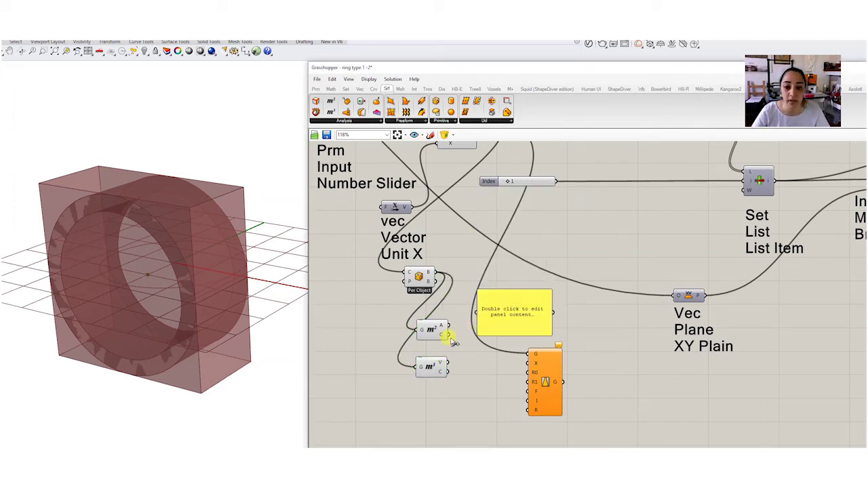
left_click_drag(448, 334, 500, 316)
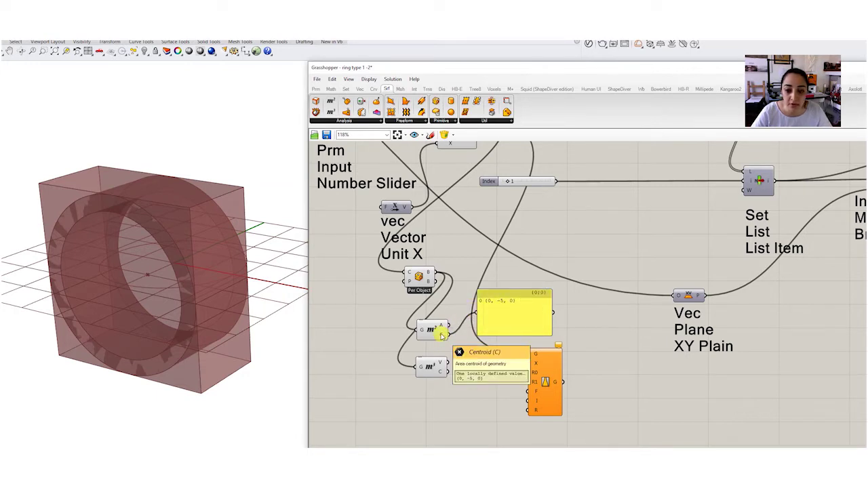
left_click_drag(447, 371, 479, 314)
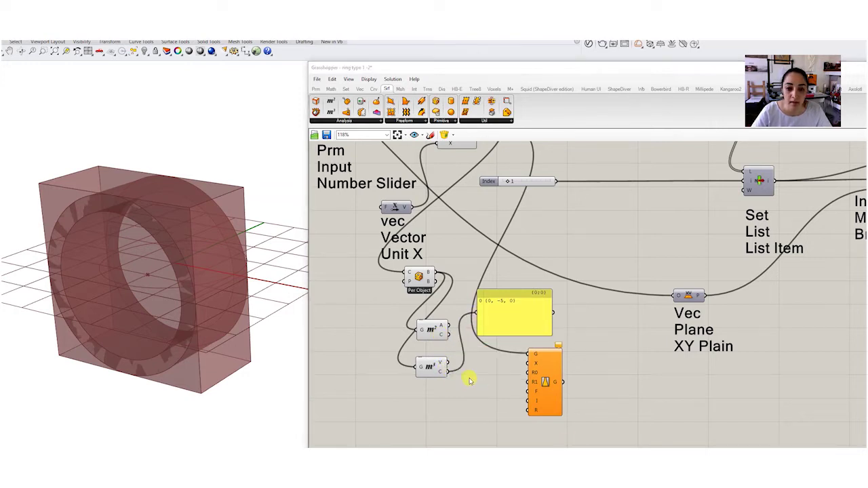
Delete the Volume component and connect the Area component's centroid output to the panel.
left_click(440, 369)
key("Delete")
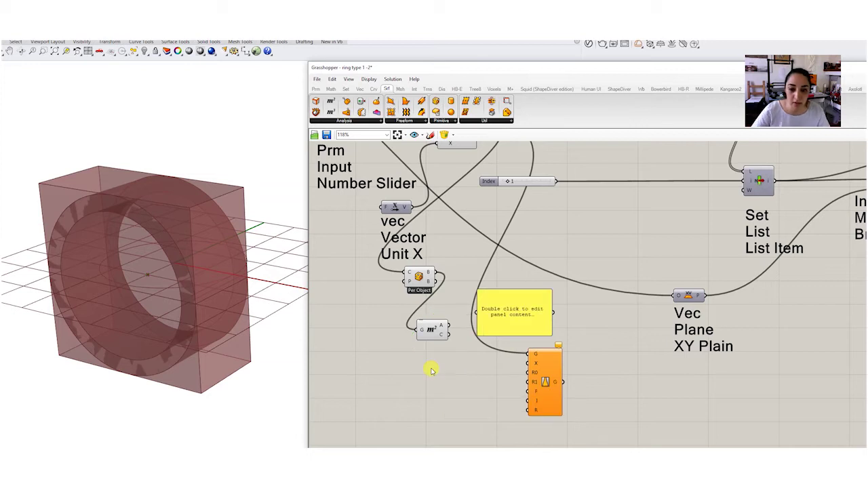
left_click_drag(450, 334, 477, 312)
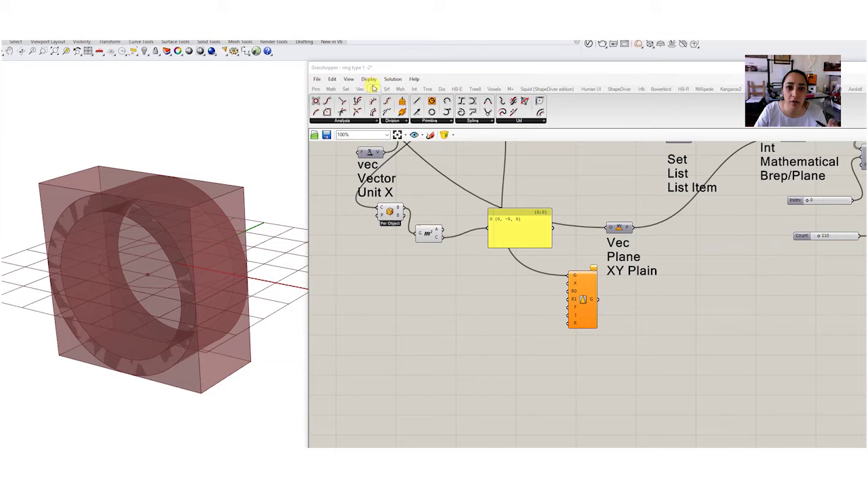
Add a Line SDL component beside the Taper component and connect the Area centroid to its start point.
left_click(431, 121)
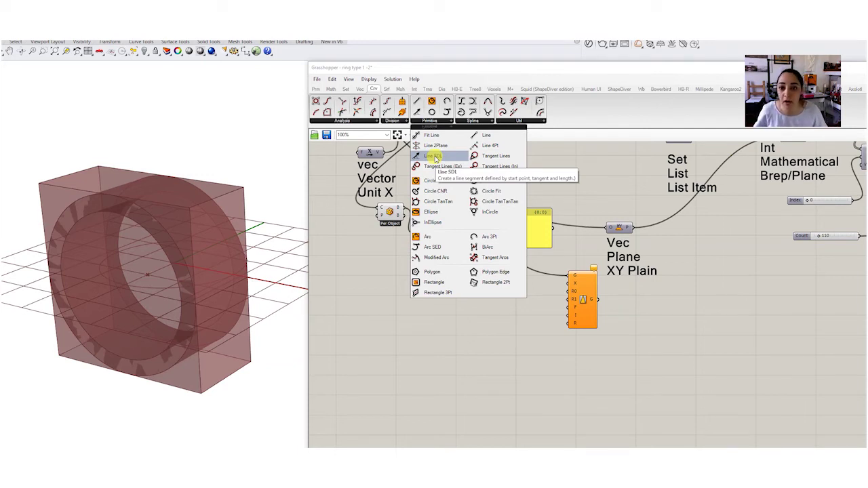
left_click(435, 158)
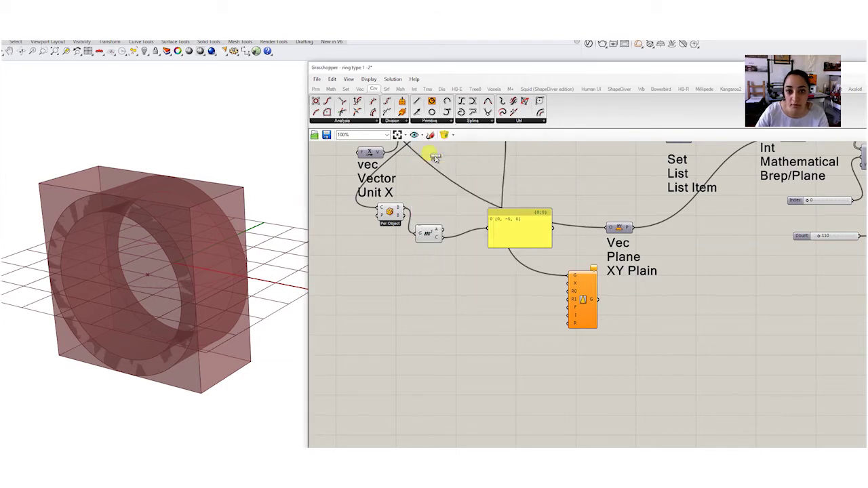
left_click(437, 319)
left_click_drag(455, 326, 500, 316)
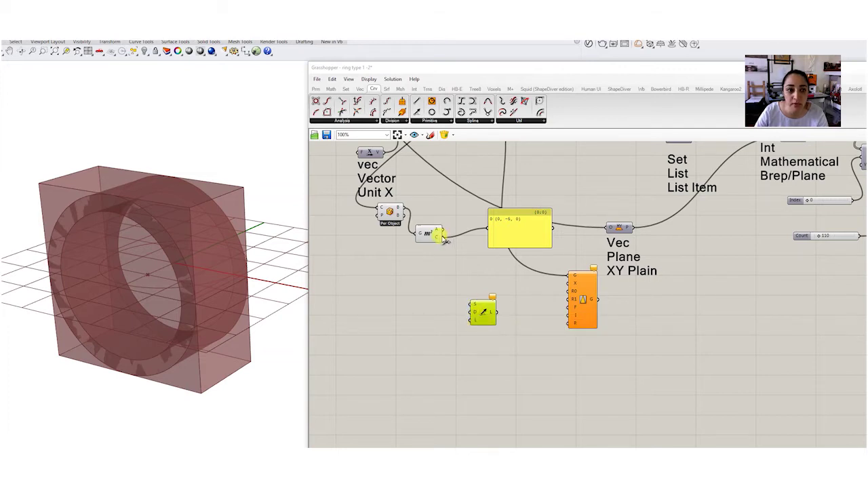
left_click_drag(444, 239, 475, 312)
Add a Unit Z component beside the Line SDL component and connect its vector to the line's direction input.
double_click(413, 329)
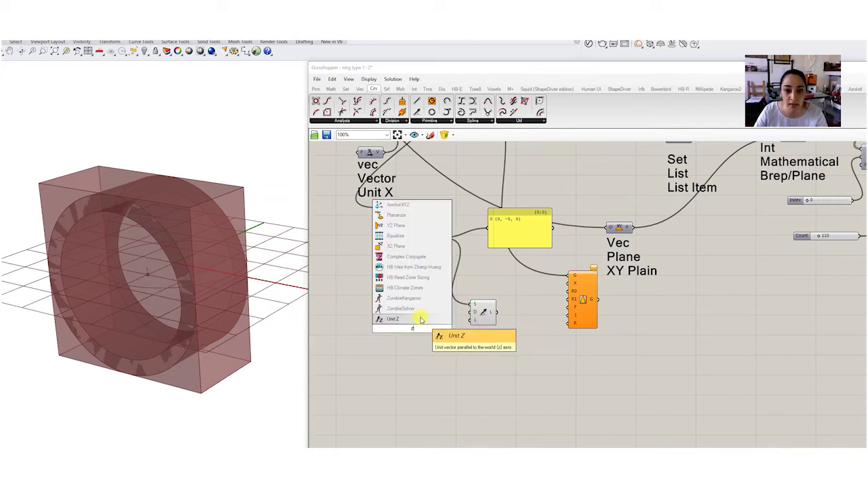
left_click(421, 319)
left_click_drag(425, 328, 470, 313)
left_click_drag(411, 329, 433, 310)
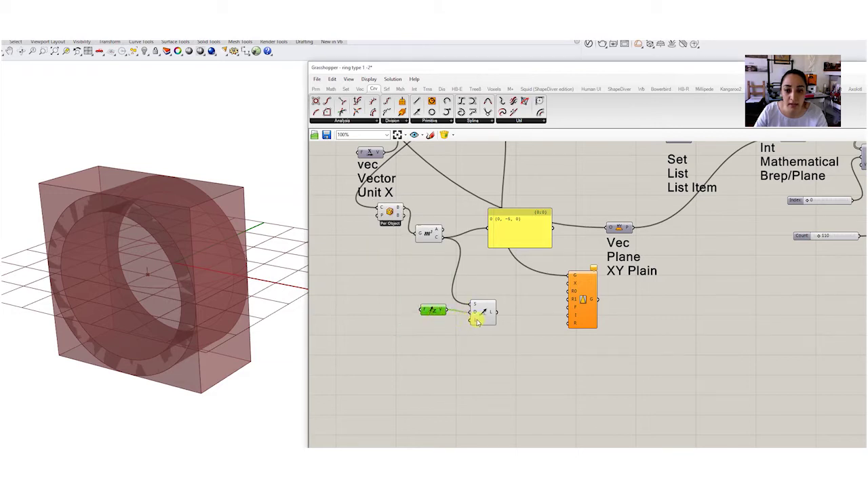
Add a number slider with value 15 and connect it to the Line SDL length input.
double_click(422, 341)
type("15")
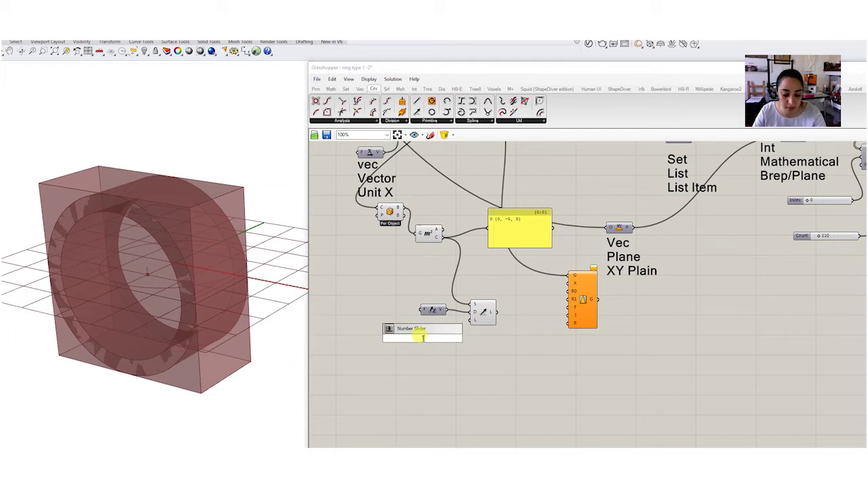
key("Return")
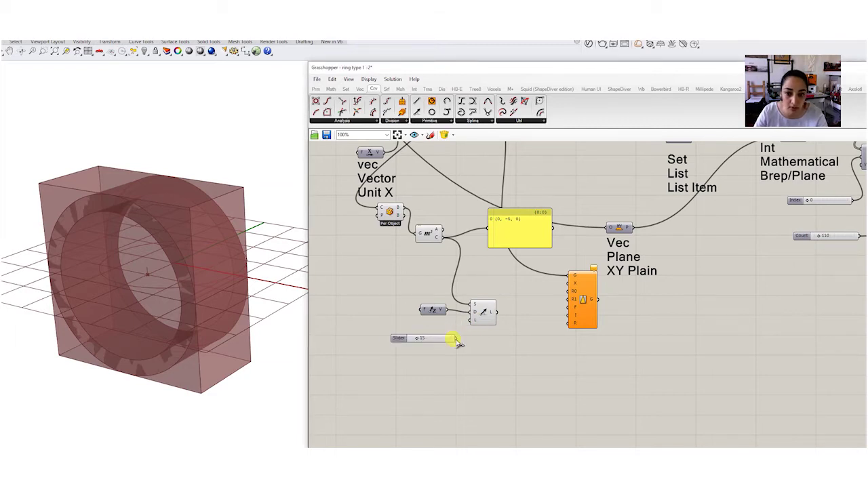
left_click_drag(456, 338, 470, 319)
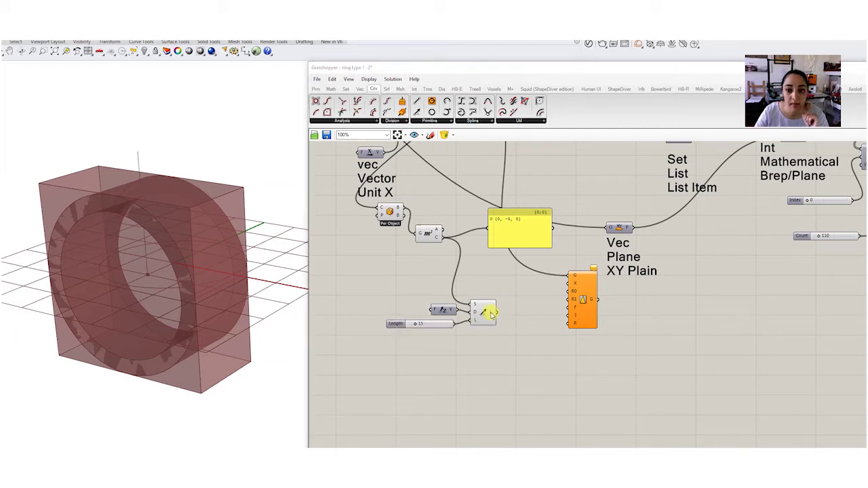
Connect the Line SDL output to the Taper component's axis input.
left_click(486, 312)
right_click_drag(195, 289, 203, 286)
left_click_drag(497, 312, 567, 284)
left_click_drag(484, 344, 420, 305)
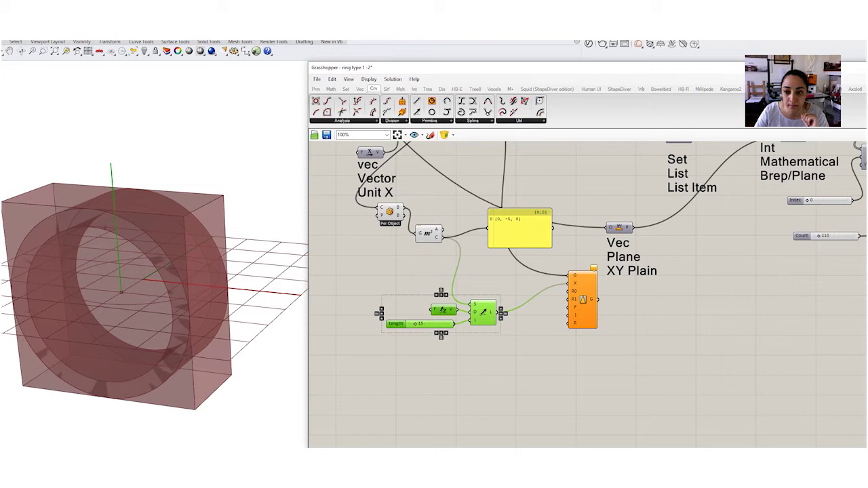
left_click(577, 298)
scroll(577, 297, "up", 1)
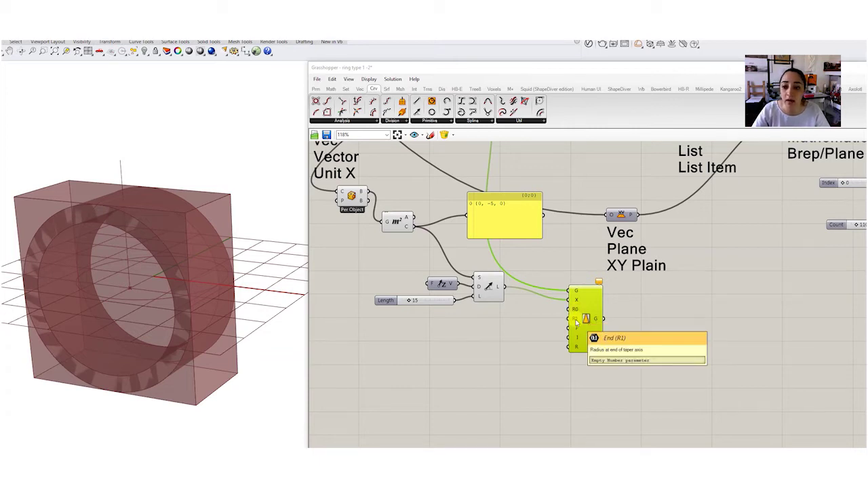
Add sliders of 12 and 15 for the Taper's start and end radii, and reduce the start radius to 5.
double_click(460, 330)
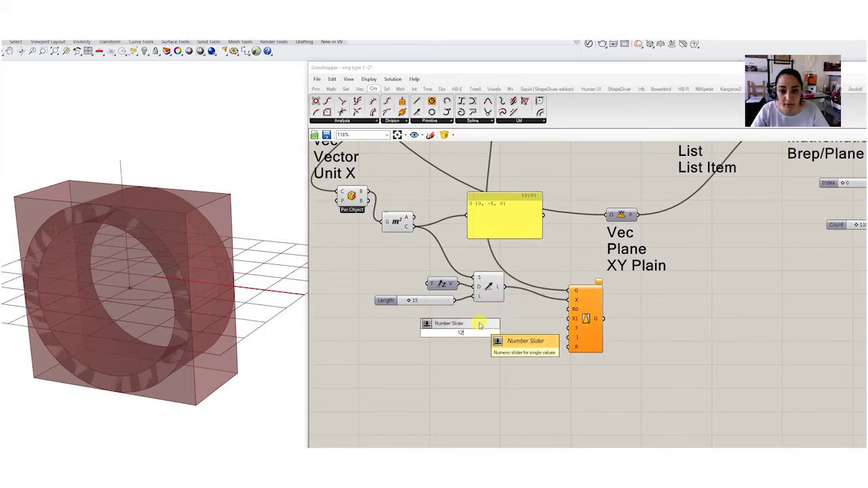
key("Return")
left_click_drag(498, 331, 569, 319)
double_click(471, 343)
type("15")
key("Return")
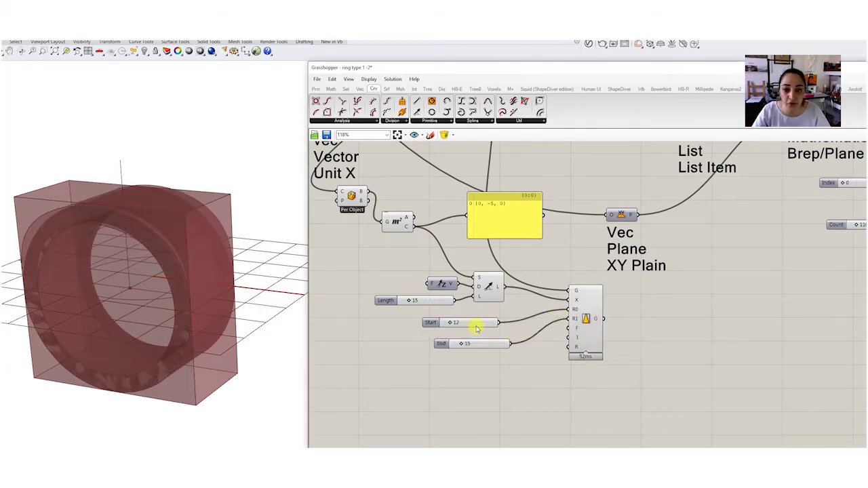
left_click_drag(450, 323, 461, 346)
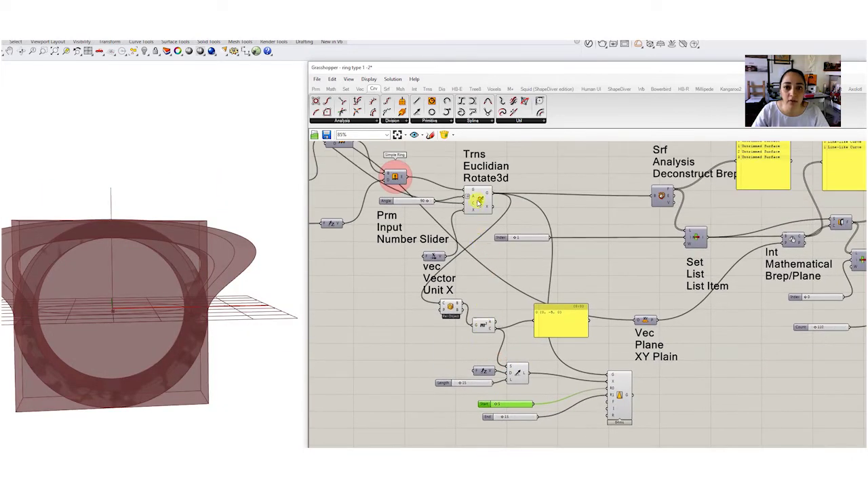
Turn off the preview of the Rotate 3D and Bounding Box components.
right_click(478, 201)
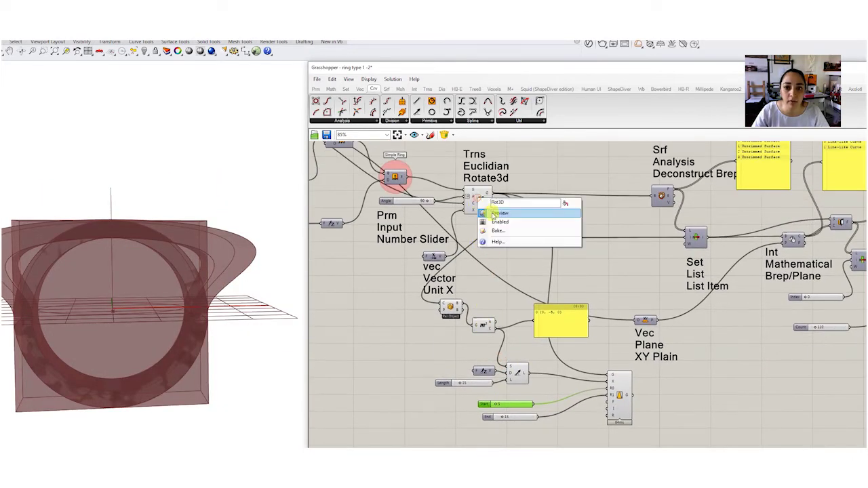
left_click(500, 214)
right_click_drag(419, 305, 401, 305)
right_click_drag(204, 310, 189, 319)
right_click(437, 307)
left_click(451, 322)
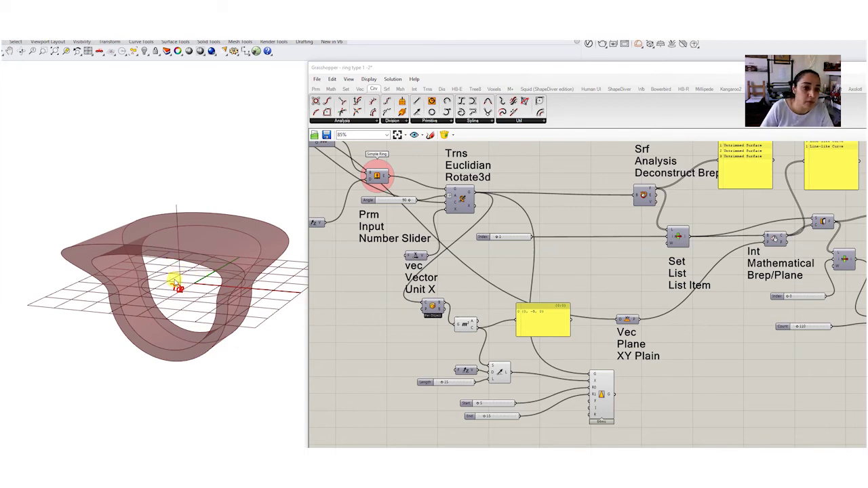
left_click_drag(178, 245, 181, 198)
left_click(181, 197)
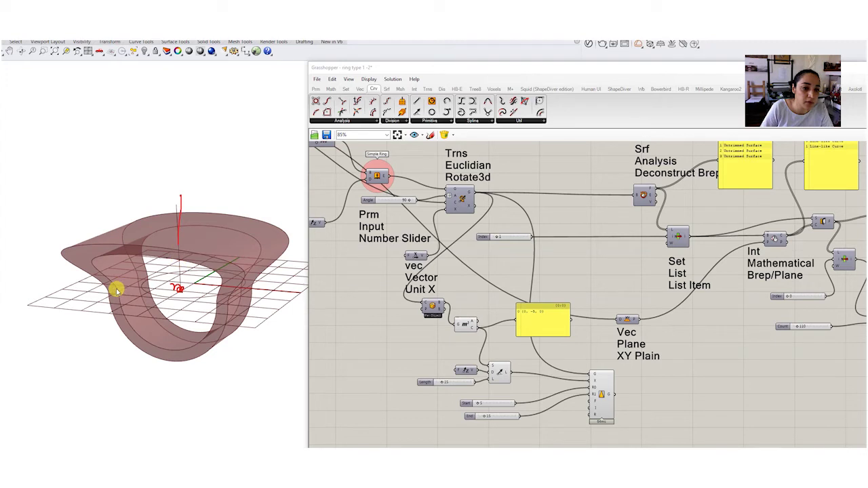
left_click_drag(81, 289, 267, 307)
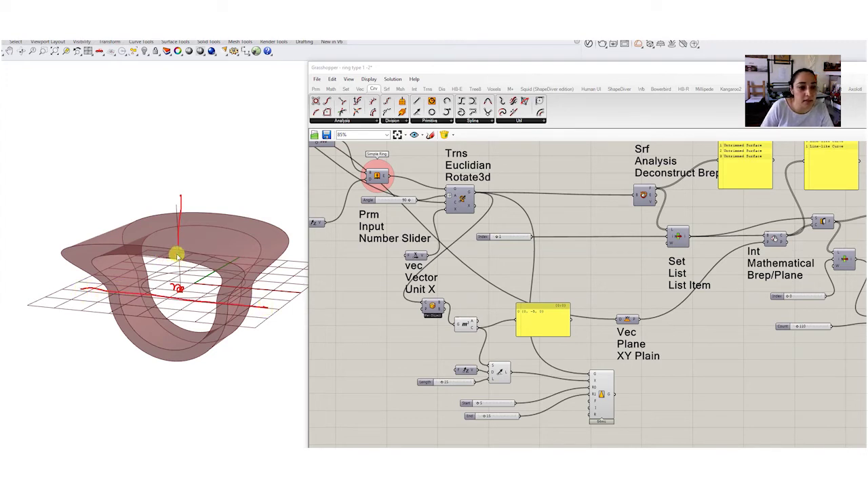
mouse_move(175, 255)
left_mouse_down()
mouse_move(138, 265)
mouse_move(117, 289)
left_mouse_up()
mouse_move(142, 261)
left_mouse_down()
mouse_move(186, 254)
mouse_move(217, 279)
mouse_move(217, 306)
mouse_move(160, 346)
mouse_move(122, 304)
mouse_move(149, 251)
mouse_move(215, 268)
mouse_move(222, 320)
left_mouse_up()
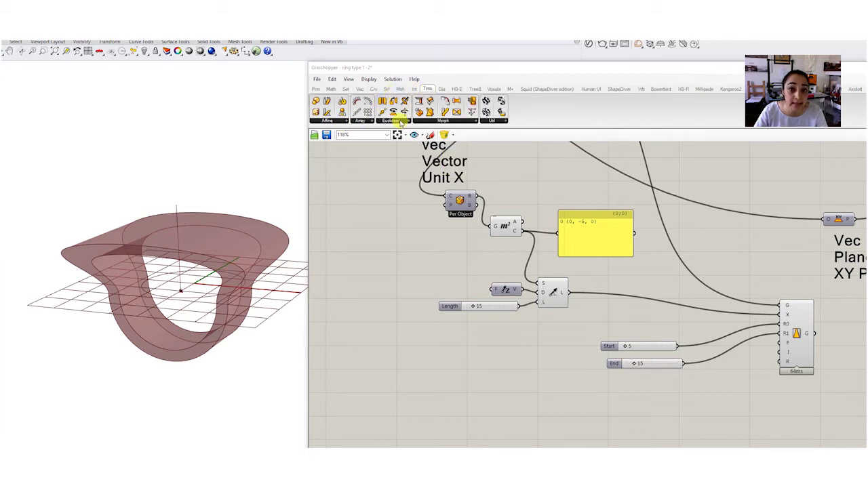
Add a Move component below the Line SDL component and connect the line to its geometry input.
left_click_drag(384, 114, 558, 351)
right_click_drag(550, 316, 516, 295)
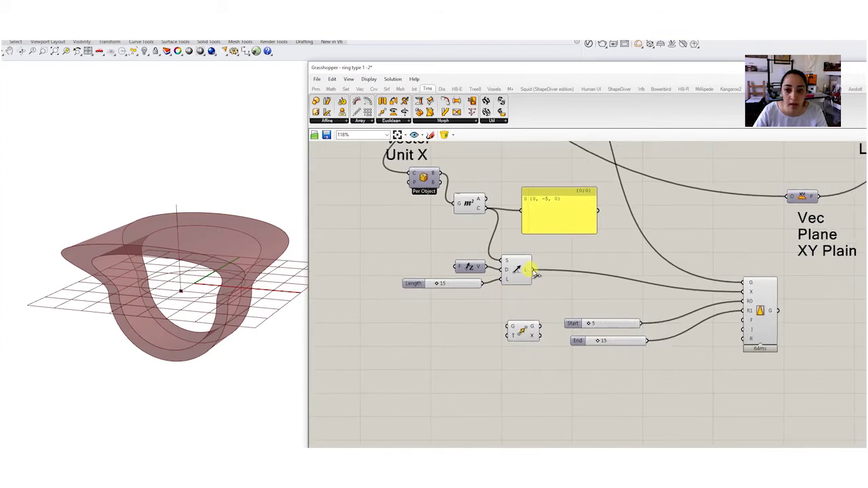
left_click_drag(533, 270, 519, 338)
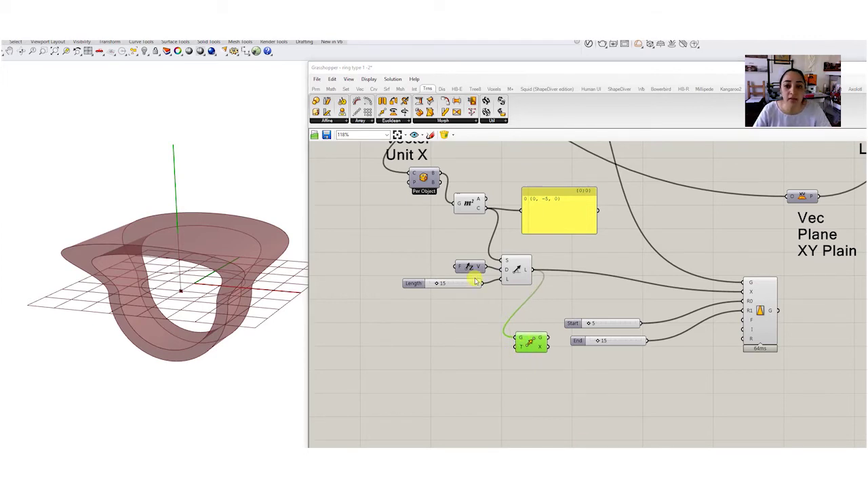
Duplicate the Unit Z component and connect the copy to the Move component's motion input.
left_click_drag(470, 267, 530, 354)
key("ctrl+c")
key("ctrl+v")
left_click_drag(460, 373, 478, 363)
left_click(521, 356)
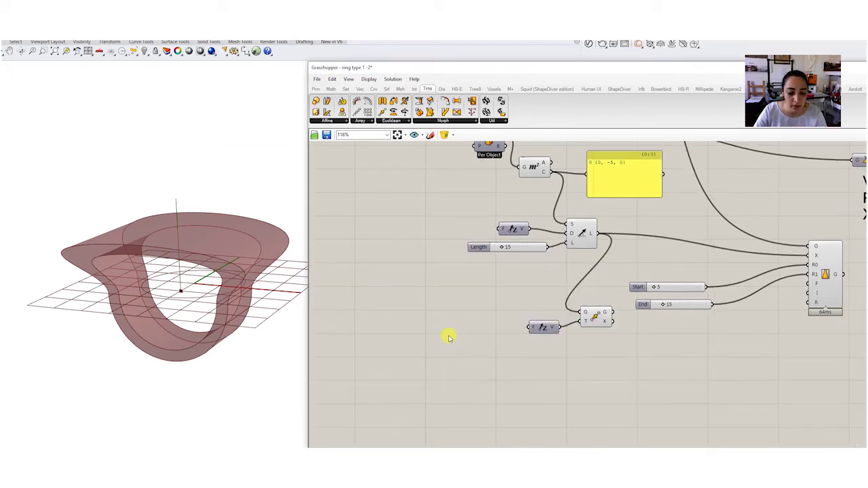
Add a number slider with value 13 and connect it to the factor input of the copied Unit Z component.
double_click(453, 333)
type("13")
key("Return")
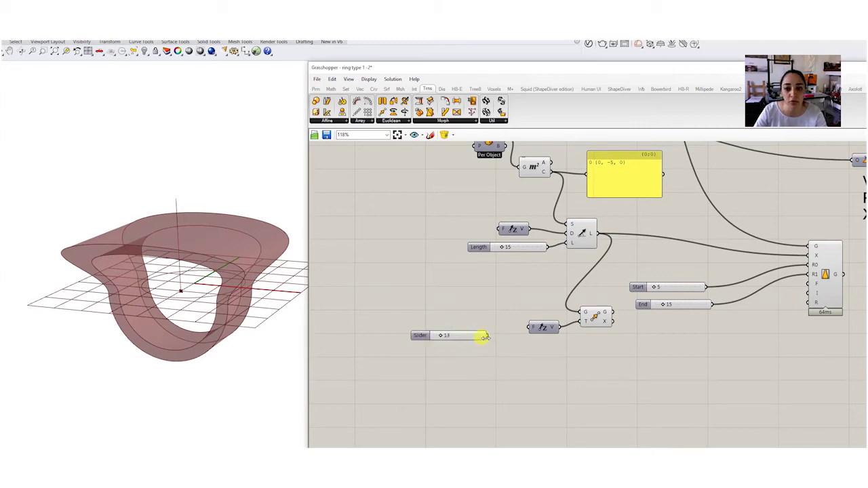
left_click_drag(487, 337, 529, 329)
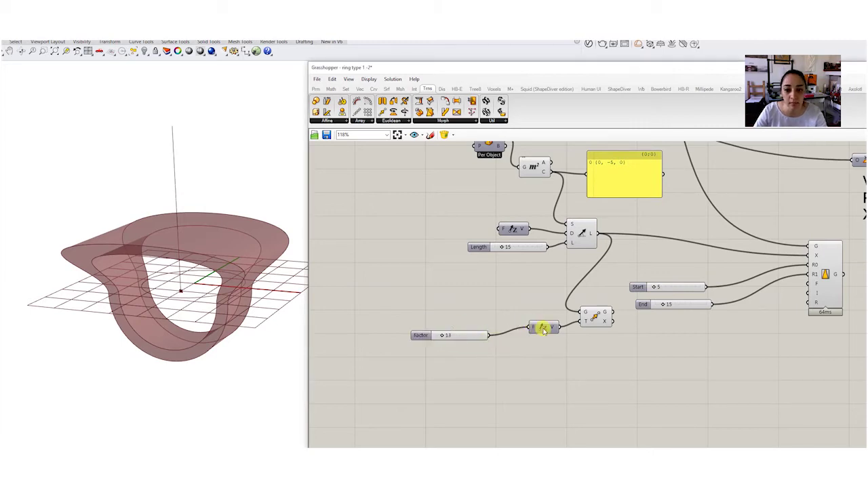
Set the move factor to 6 and turn off the preview of the original Line SDL component.
left_click(580, 232)
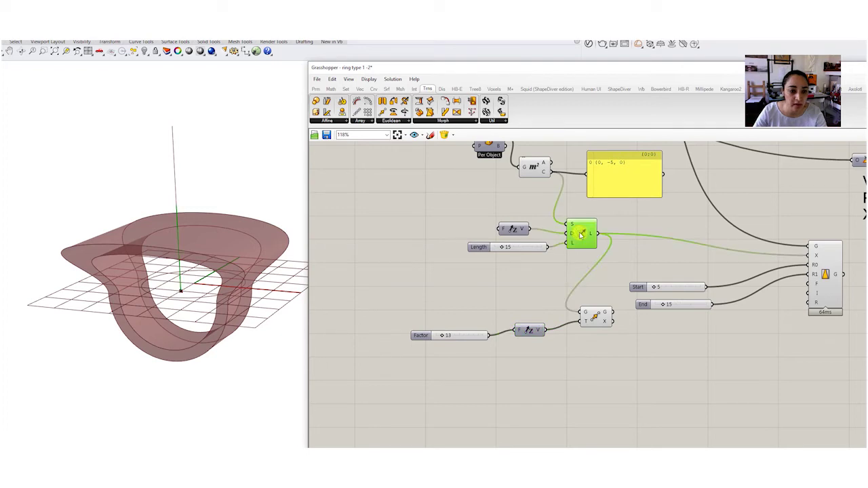
left_click(595, 318)
mouse_move(442, 337)
left_mouse_down()
mouse_move(462, 337)
mouse_move(434, 336)
mouse_move(445, 339)
left_mouse_up()
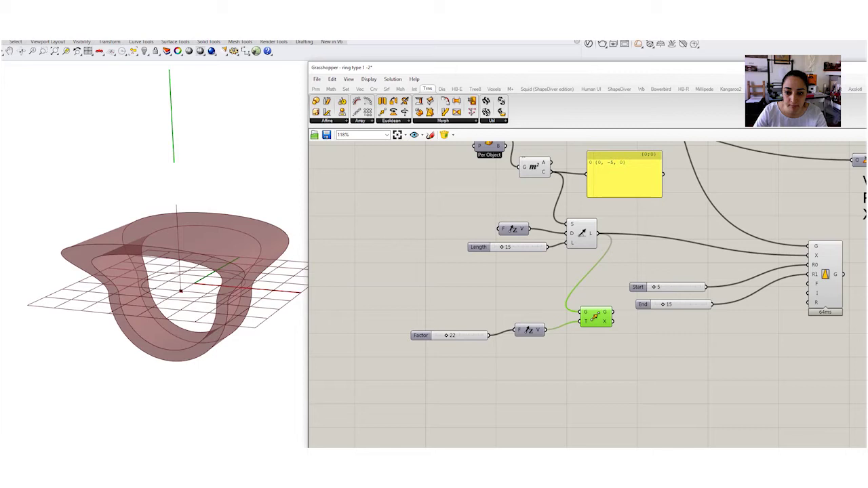
right_click(582, 234)
left_click(607, 256)
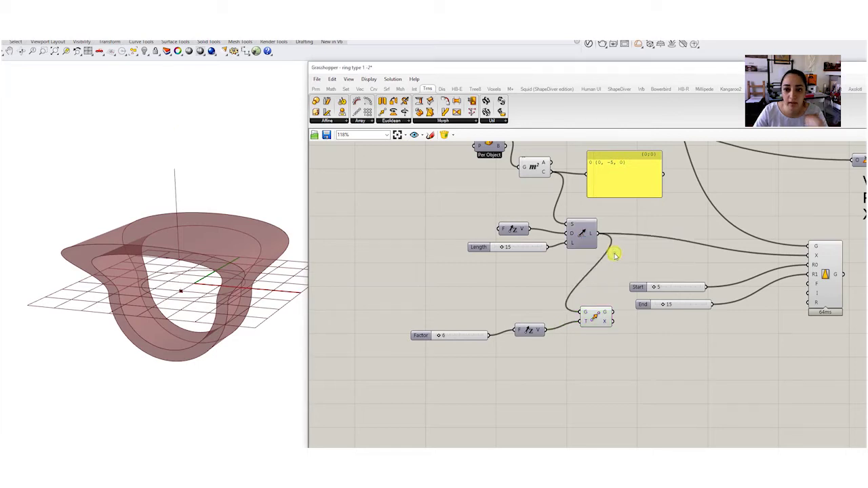
Replace the Taper's axis input with the moved line from the Move component.
right_click_drag(378, 287, 411, 278)
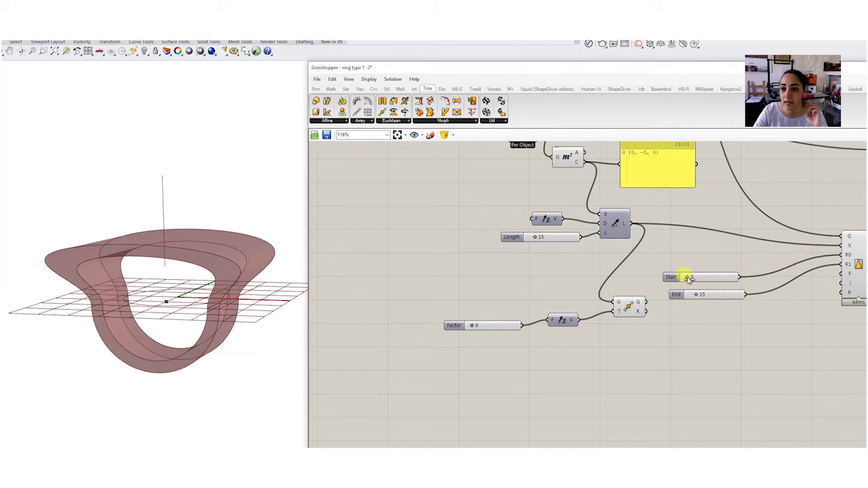
left_click_drag(646, 302, 840, 246)
right_click_drag(779, 304, 635, 318)
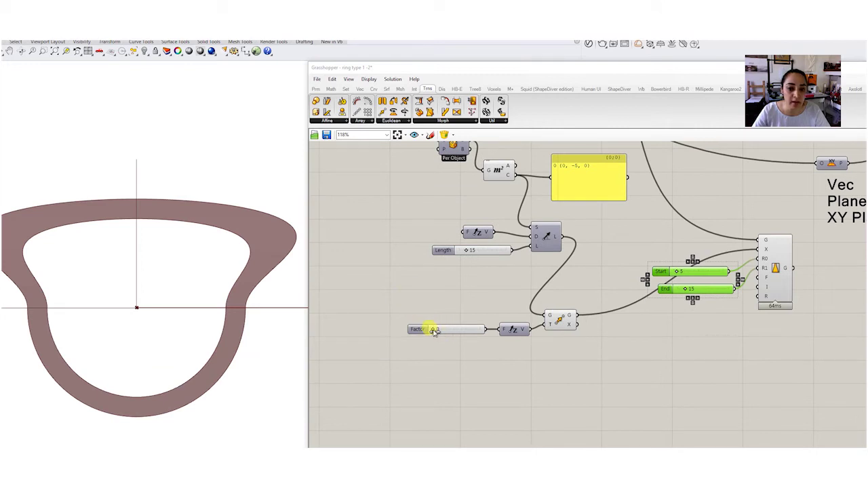
Adjust the axis move factor and set the Taper's start radius to 5 and end radius to 46.
left_click_drag(434, 331, 437, 331)
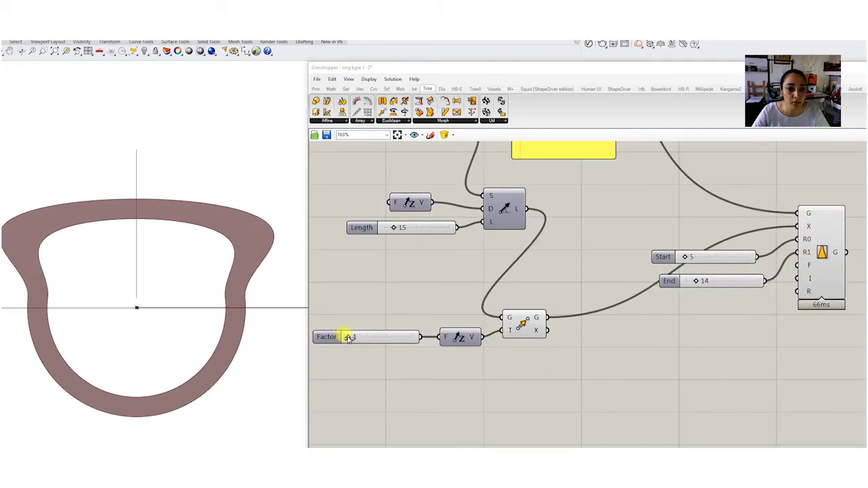
left_click_drag(348, 338, 351, 335)
right_click_drag(624, 359, 588, 355)
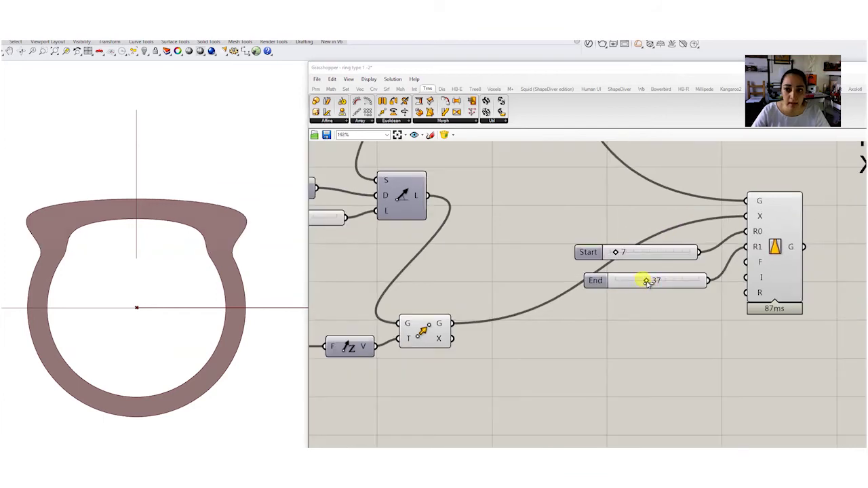
mouse_move(648, 282)
left_mouse_down()
mouse_move(639, 283)
mouse_move(655, 281)
left_mouse_up()
mouse_move(615, 252)
left_mouse_down()
mouse_move(626, 251)
mouse_move(612, 251)
mouse_move(621, 264)
left_mouse_up()
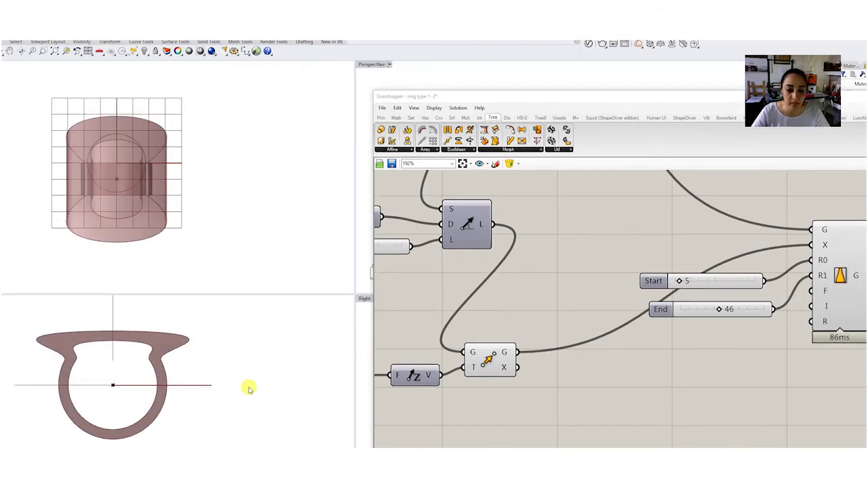
Check the tapered ring in the other viewports and maximize the Perspective viewport.
scroll(224, 373, "down", 3)
scroll(129, 246, "up", 4)
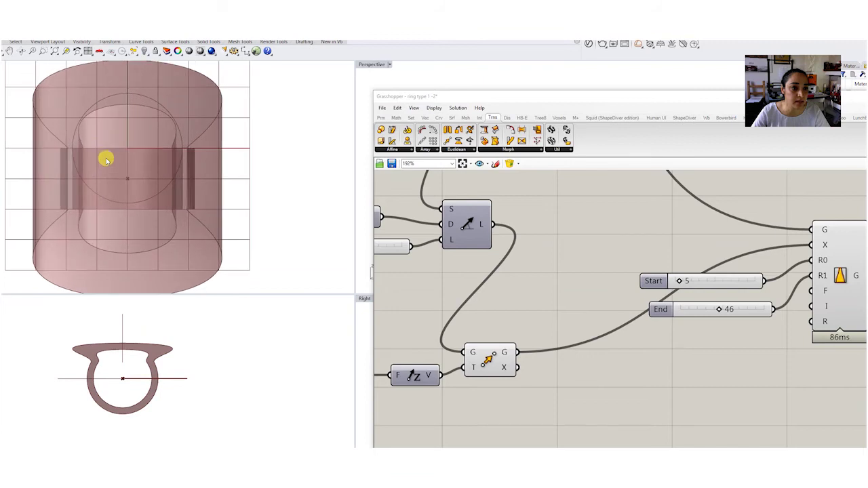
scroll(129, 194, "down", 4)
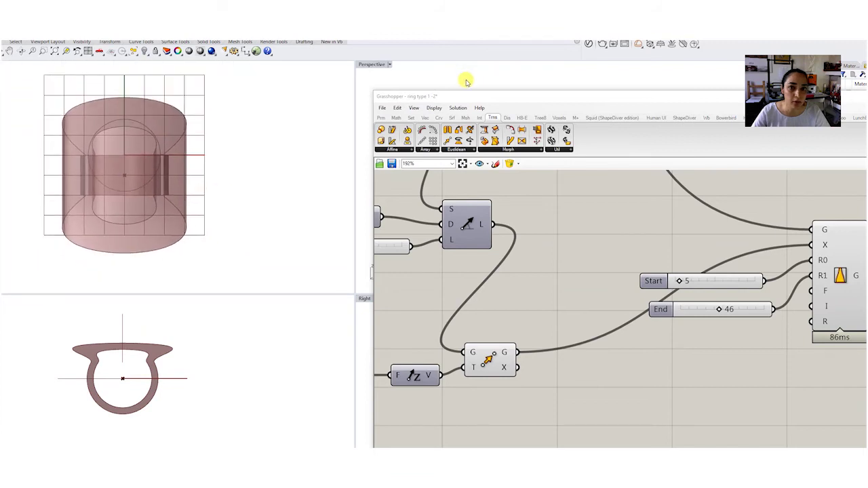
double_click(379, 65)
right_click_drag(248, 258, 204, 307)
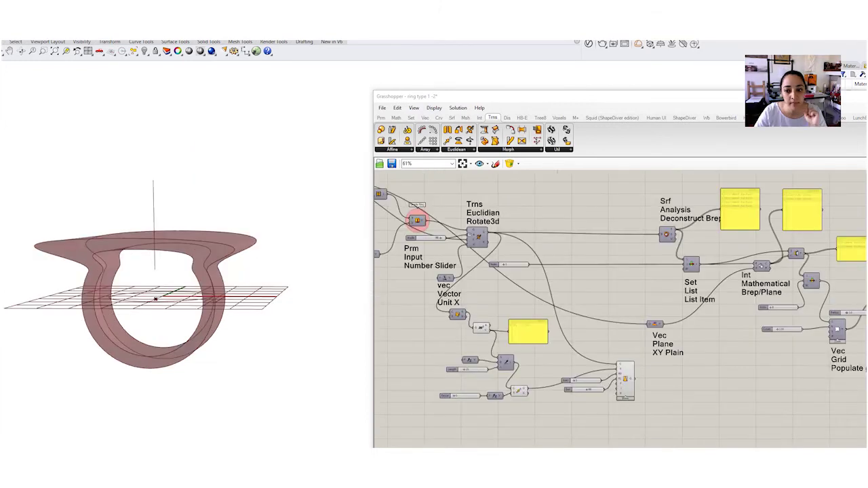
Connect the Taper's geometry output to the Deconstruct Brep input and shift the Sphere component slightly closer to its label.
left_click(603, 393)
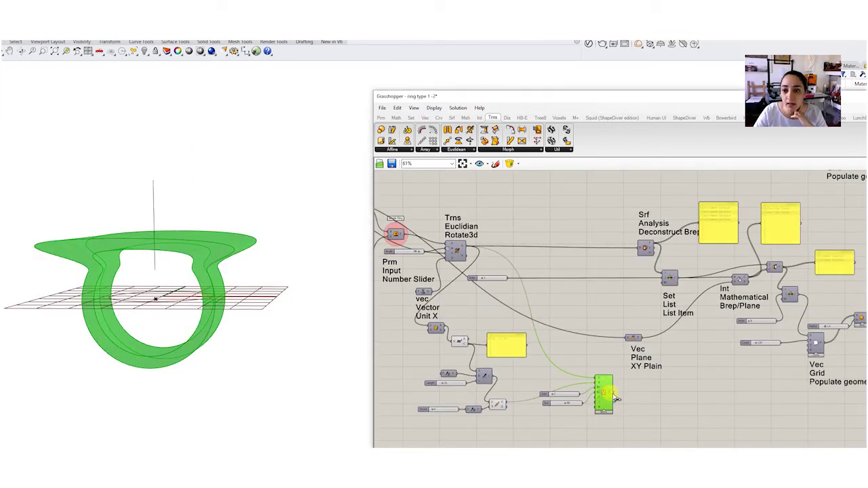
left_click_drag(617, 397, 635, 253)
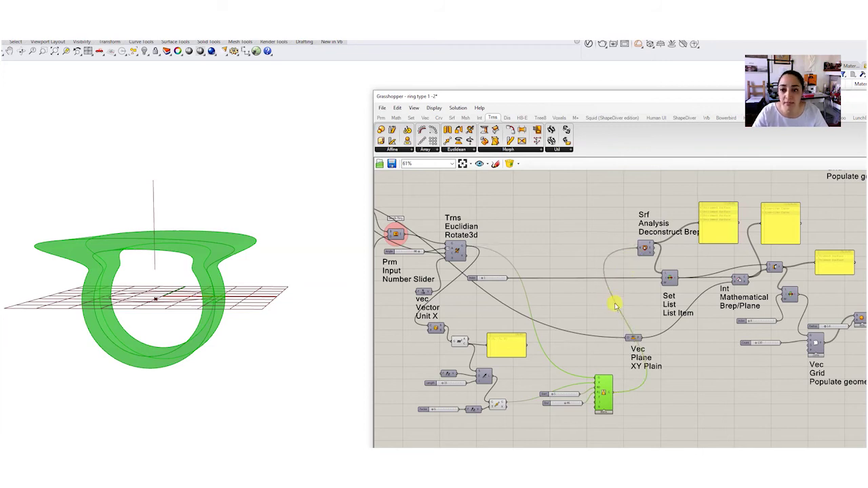
right_click_drag(703, 385, 629, 380)
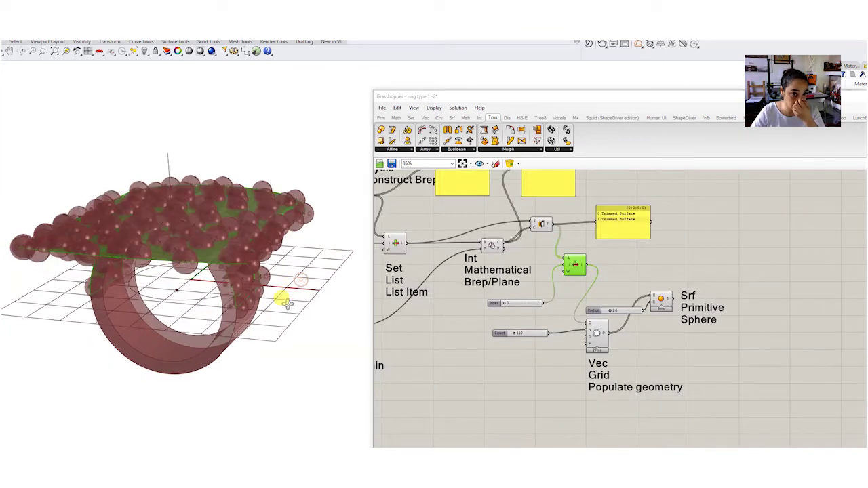
right_click_drag(285, 301, 258, 234)
scroll(628, 294, "up", 2)
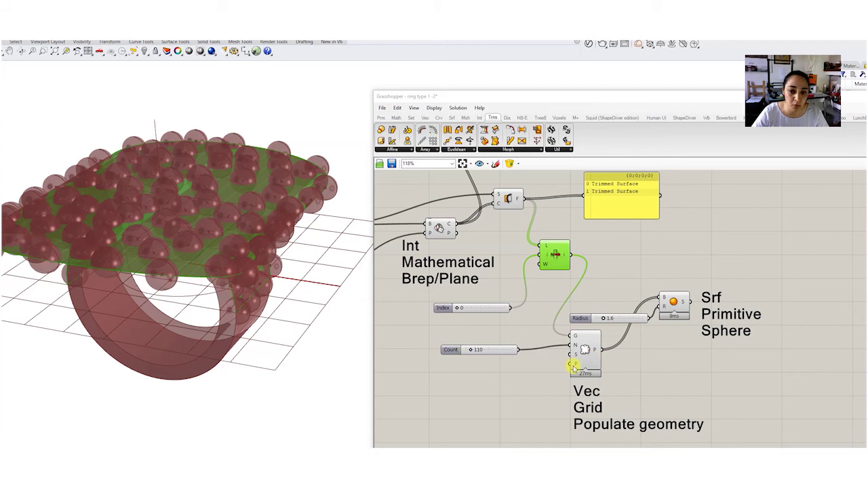
left_click_drag(669, 301, 675, 295)
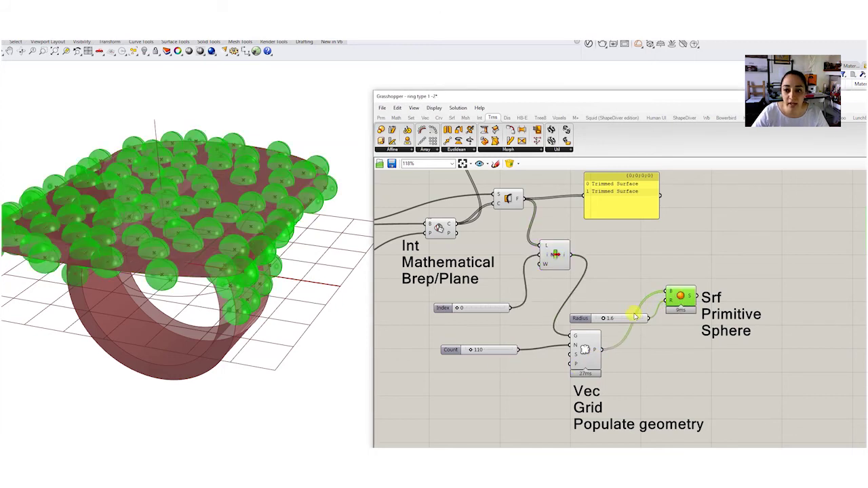
Set the sphere Radius slider to 0.8 and the Populate Geometry Count slider to 500.
left_click_drag(632, 317, 635, 304)
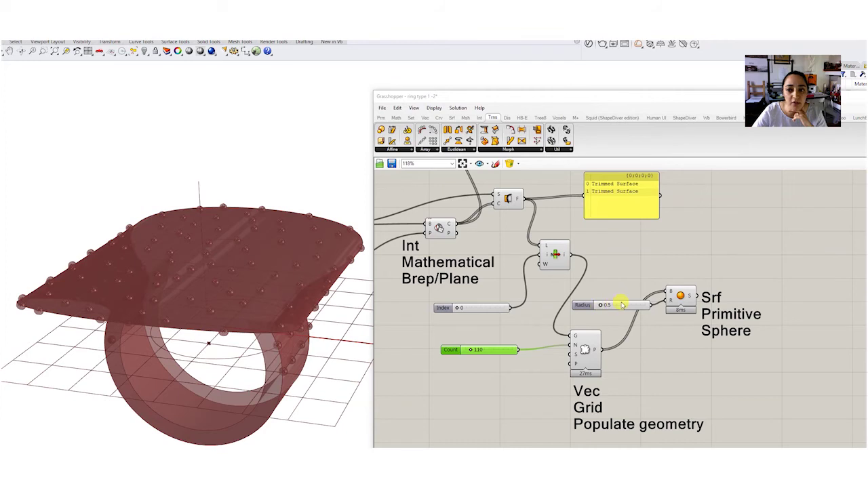
left_click(611, 306)
scroll(606, 309, "up", 3)
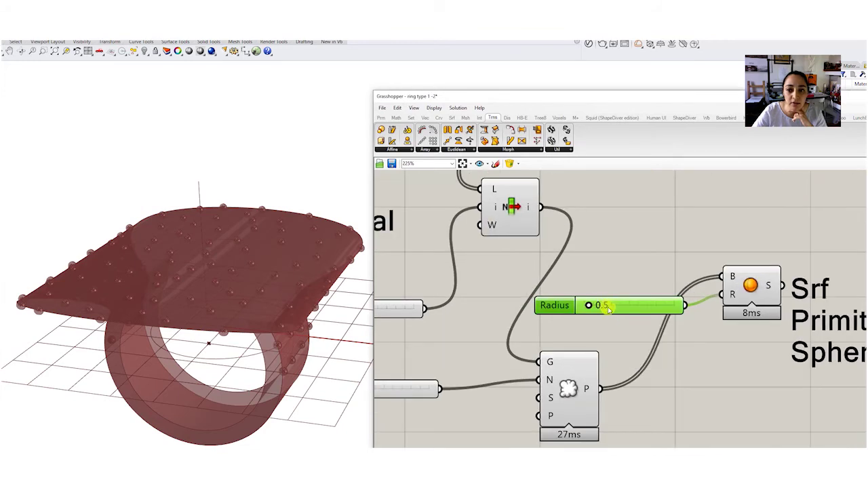
scroll(644, 327, "down", 2)
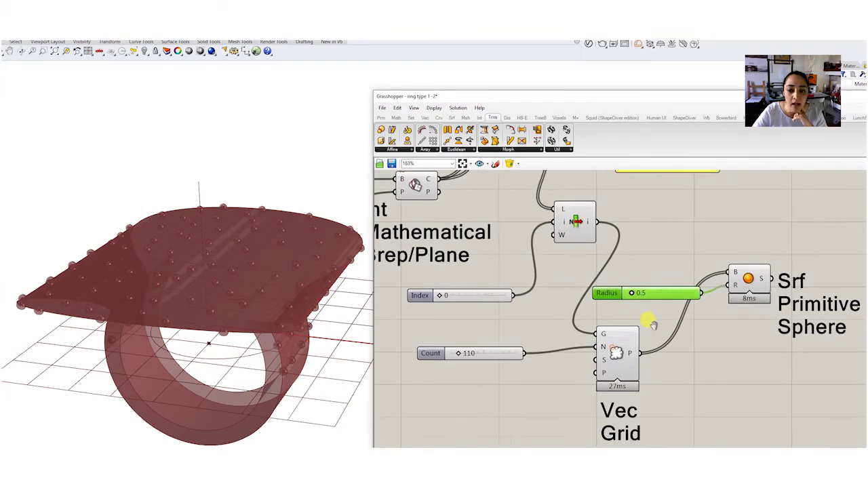
double_click(487, 354)
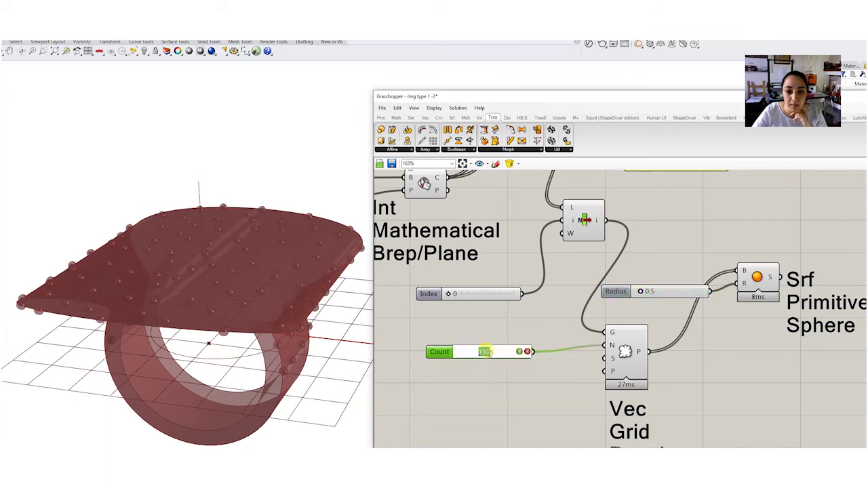
key("ctrl+z")
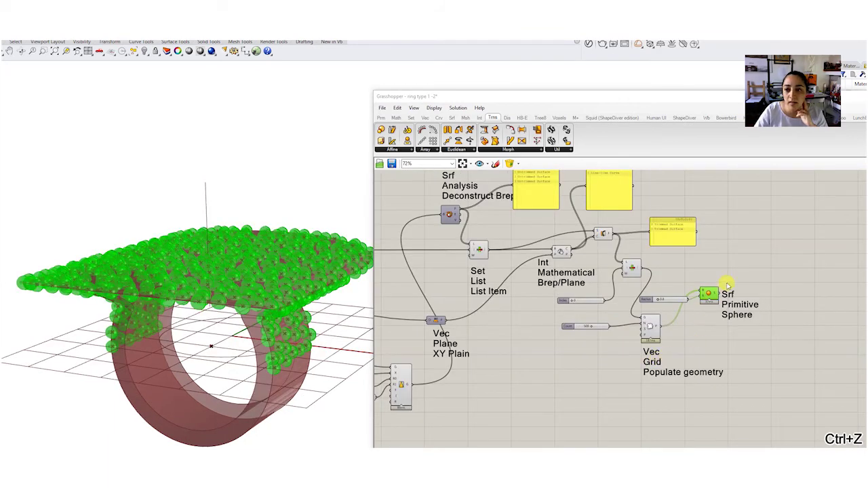
Bake the Sphere component's output to the Default layer as a group.
scroll(727, 284, "up", 3)
right_click(689, 305)
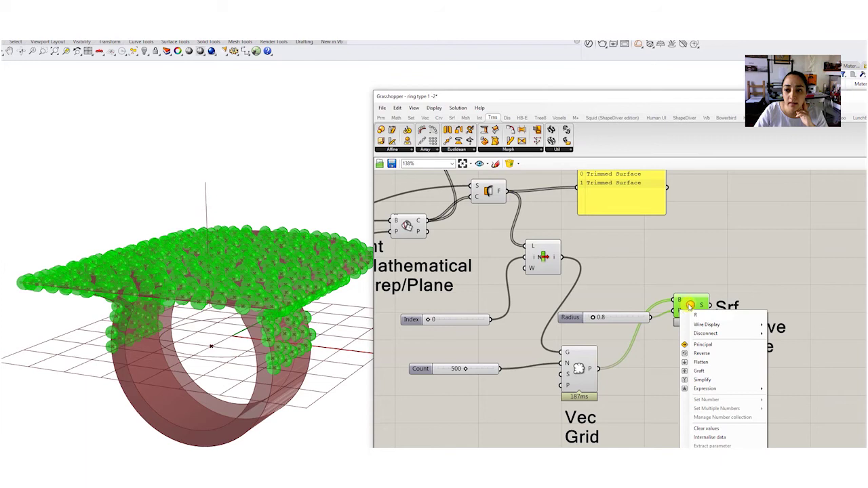
left_click(709, 336)
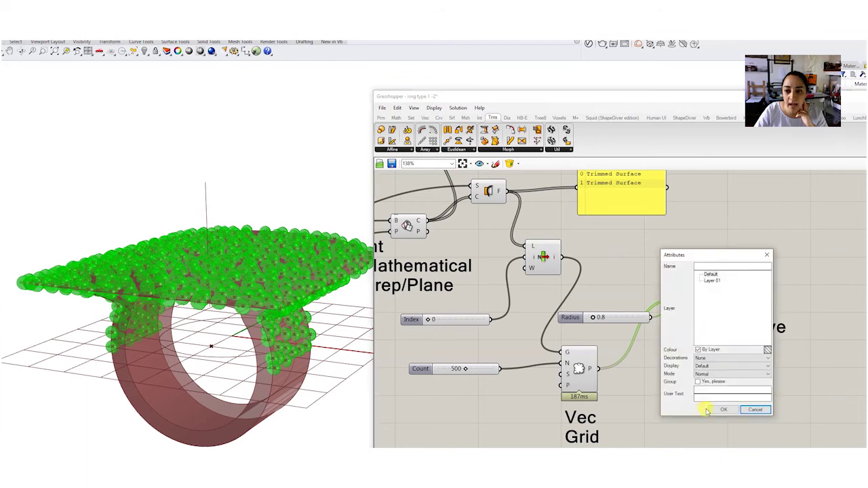
left_click(697, 383)
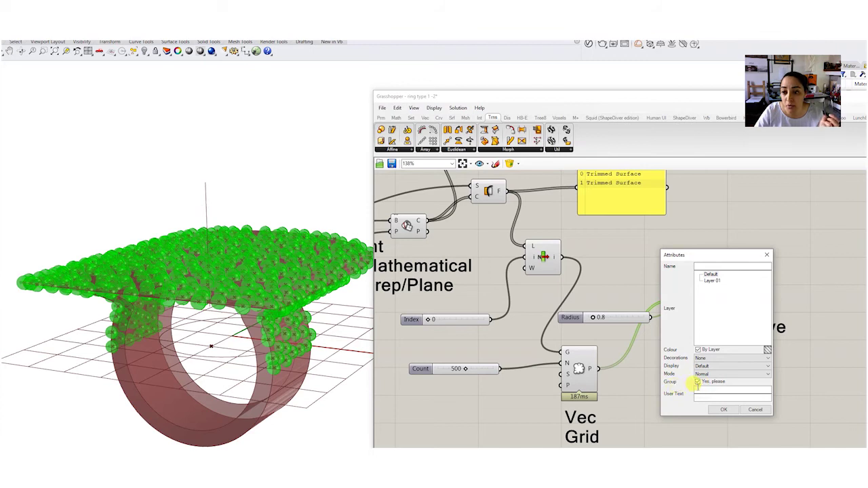
left_click(723, 409)
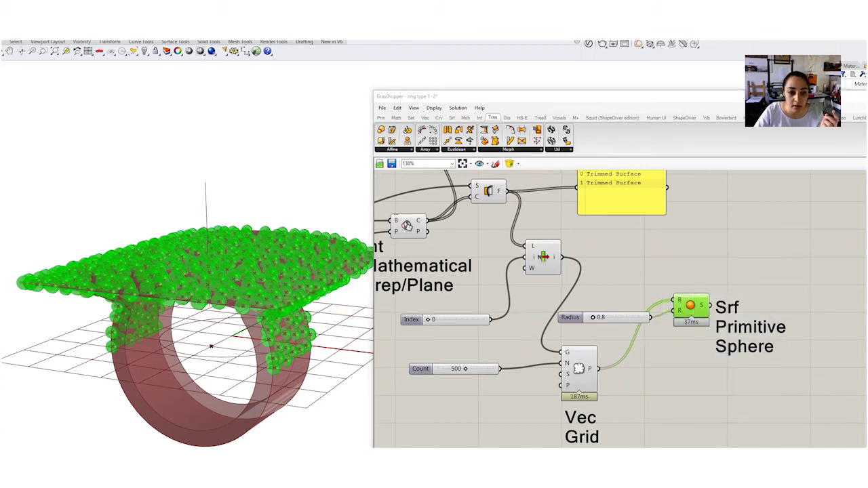
Bake the tapered ring from the Taper component.
scroll(676, 380, "down", 5)
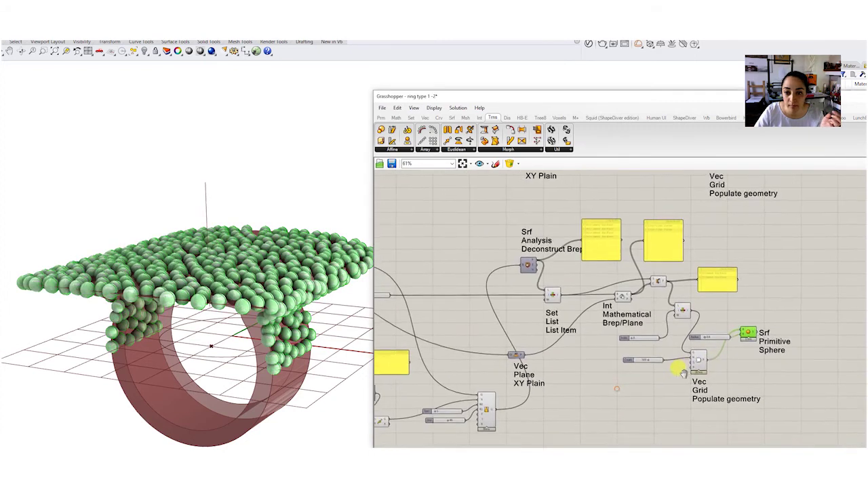
right_click_drag(519, 406, 566, 402)
left_click(543, 405)
scroll(521, 377, "up", 1)
scroll(521, 377, "up", 2)
right_click(538, 335)
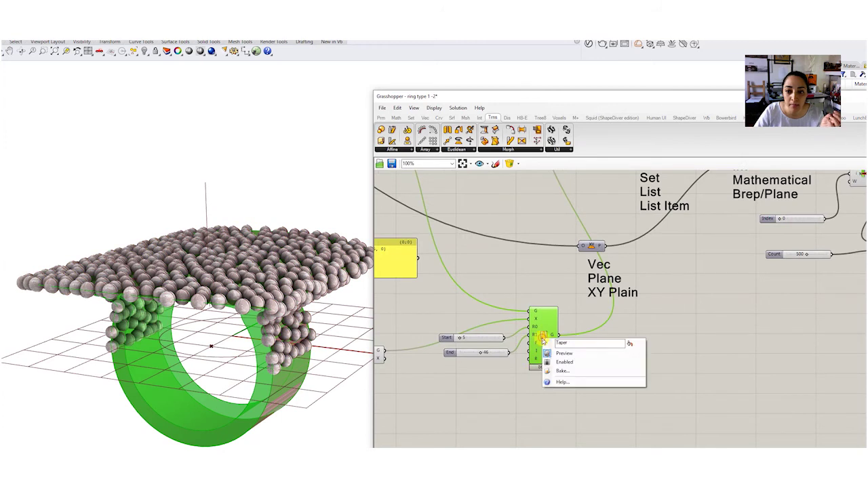
left_click(563, 375)
left_click(601, 447)
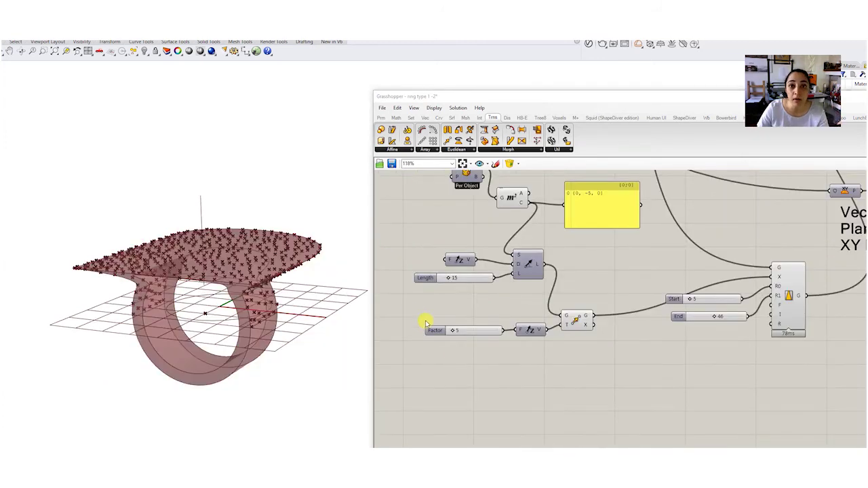
Examine the tapered ring from several angles and highlight the moved axis line produced by the Move component.
right_click_drag(295, 296, 279, 308)
scroll(225, 270, "up", 3)
right_click_drag(233, 273, 262, 298)
scroll(221, 281, "down", 4)
scroll(578, 374, "up", 1)
right_click_drag(577, 374, 577, 330)
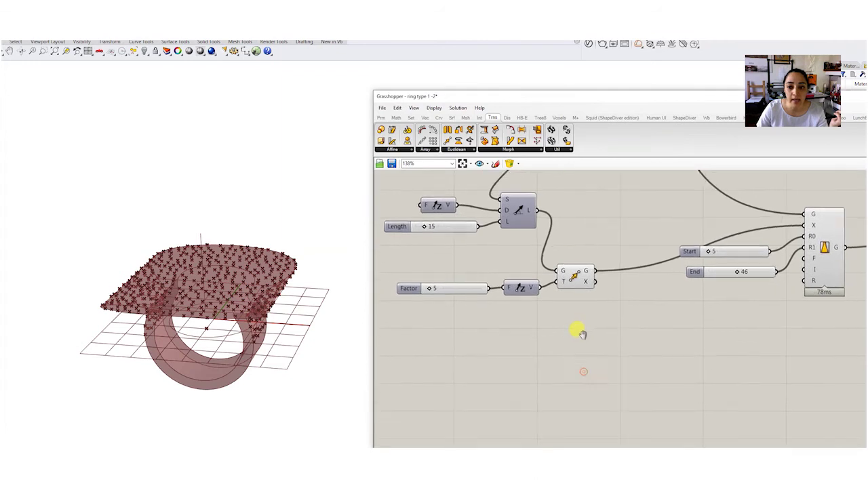
right_click_drag(209, 314, 252, 306)
left_click(575, 273)
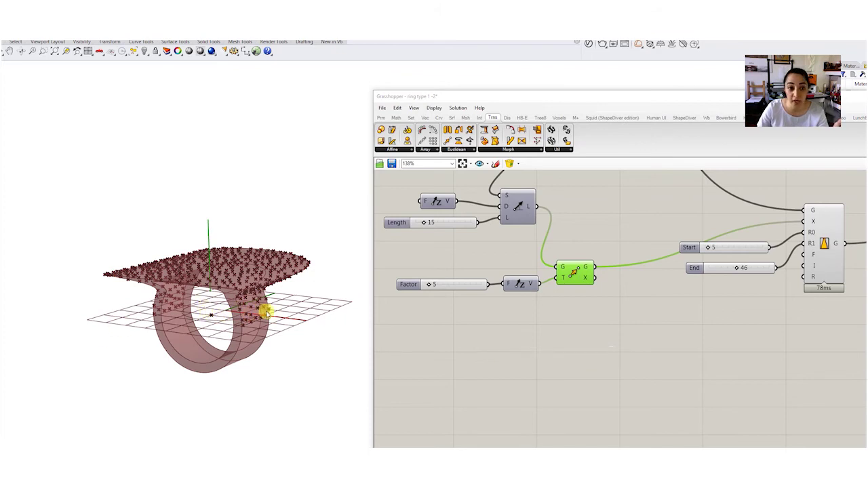
Duplicate the Move component with its Factor slider and Unit Z vector, and place the copies below the originals.
left_click_drag(591, 333, 418, 264)
key("ctrl+c")
key("ctrl+v")
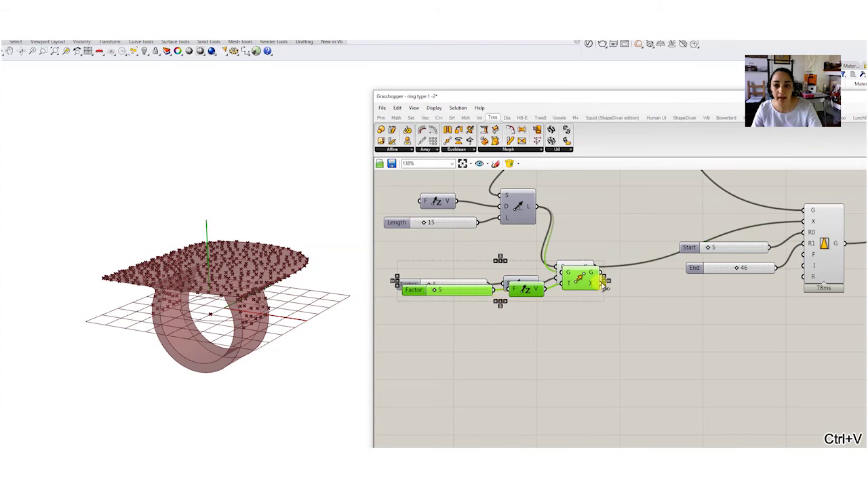
left_click_drag(581, 280, 592, 334)
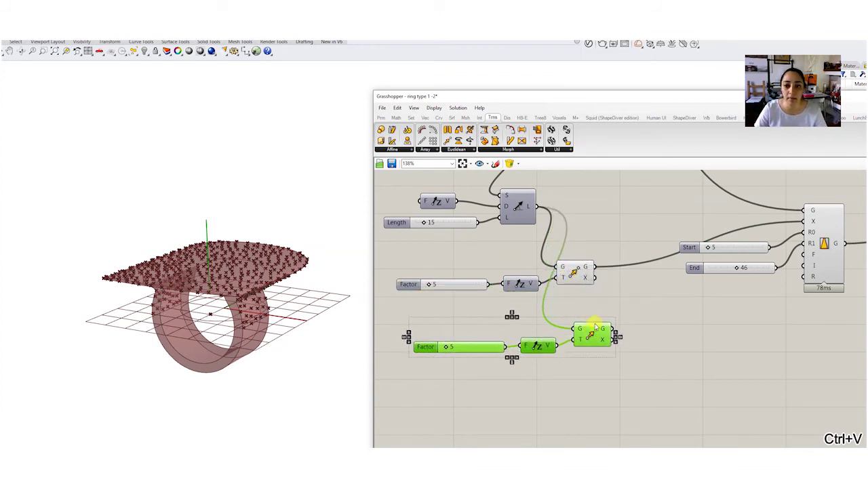
Replace the Unit Z in the duplicated group with a Unit Y vector driven by its Factor slider and feeding the second Move.
left_click(536, 370)
double_click(530, 377)
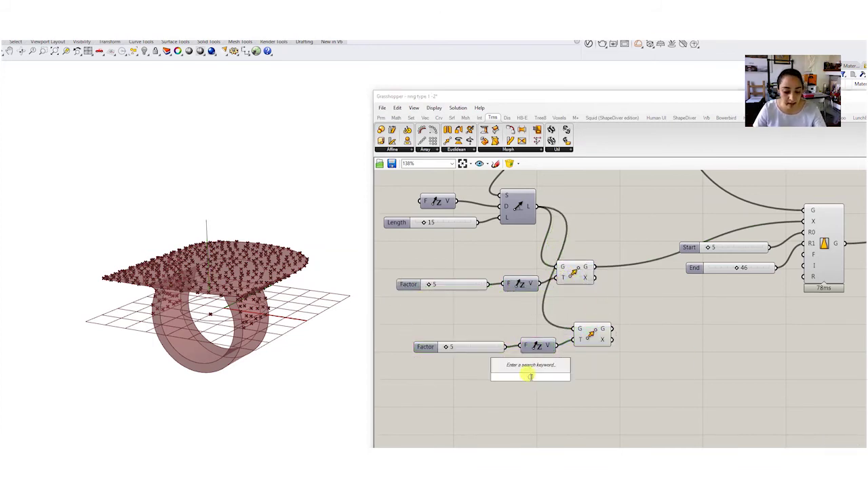
type("y")
left_click(546, 367)
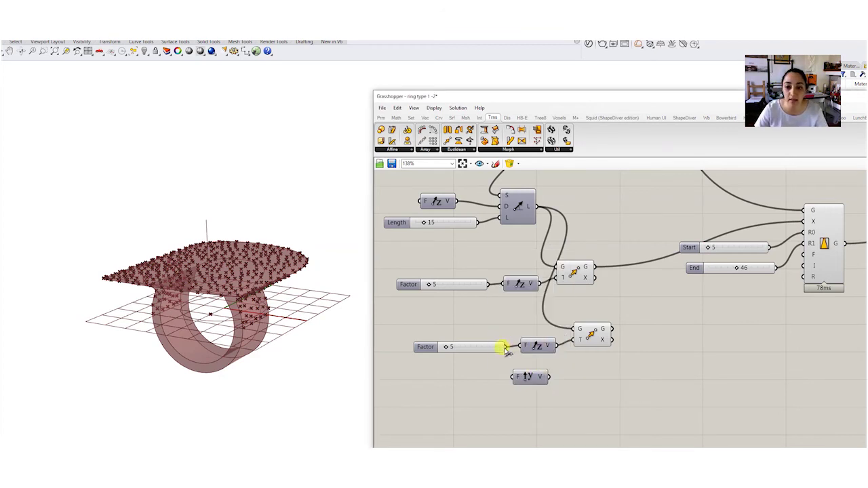
left_click_drag(505, 346, 573, 339)
left_click(542, 345)
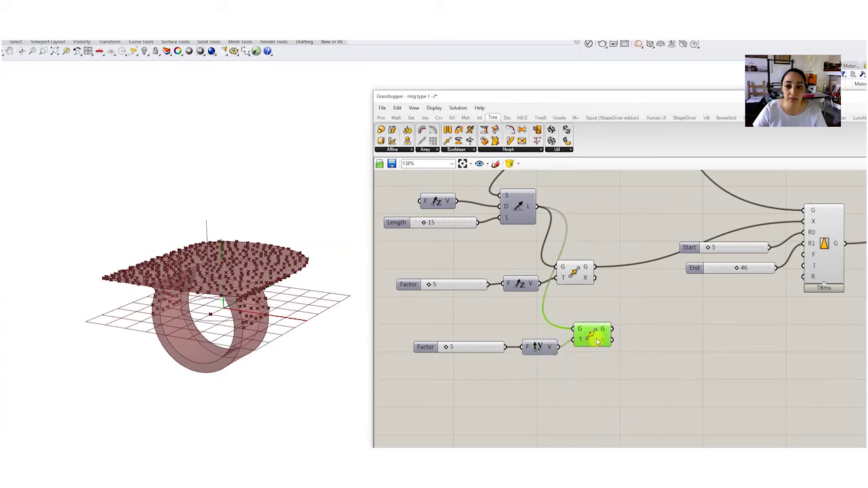
left_click_drag(597, 342, 641, 339)
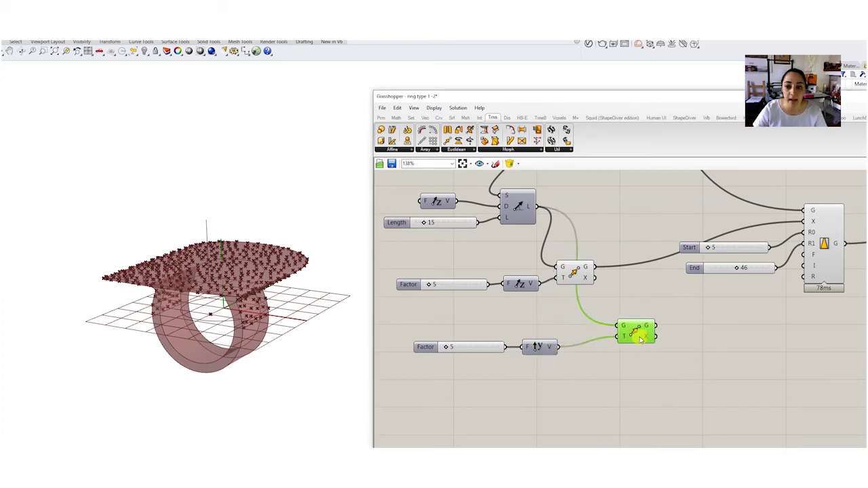
Feed the first Move's geometry into the second Move, and set the Y factor to 19 and the Z factor to 7.
left_click(571, 273)
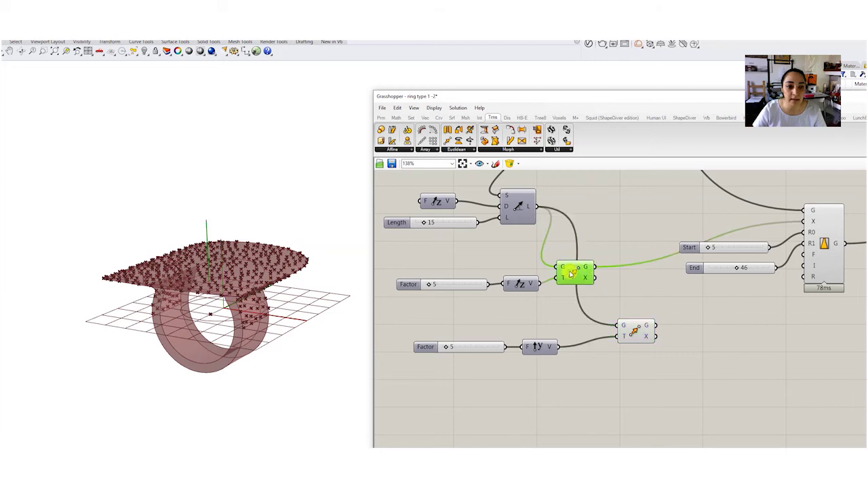
left_click_drag(594, 267, 618, 326)
left_click_drag(626, 332, 636, 330)
left_click_drag(448, 349, 448, 330)
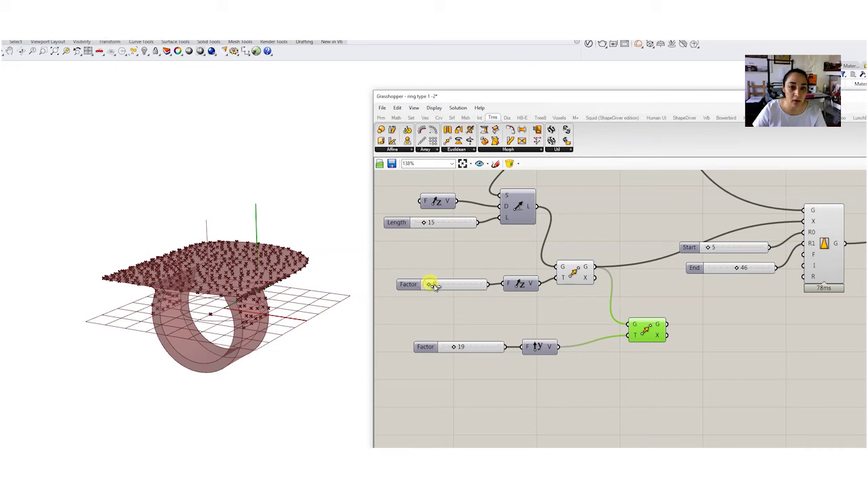
left_click_drag(435, 285, 433, 285)
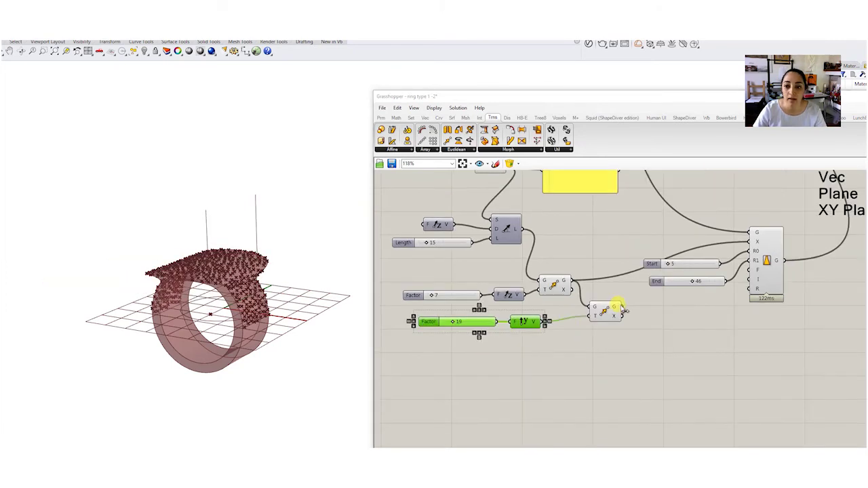
Connect the second Move's geometry output to the Taper's axis input and set the Y factor to 16.
left_click_drag(623, 310, 748, 242)
left_click(760, 271)
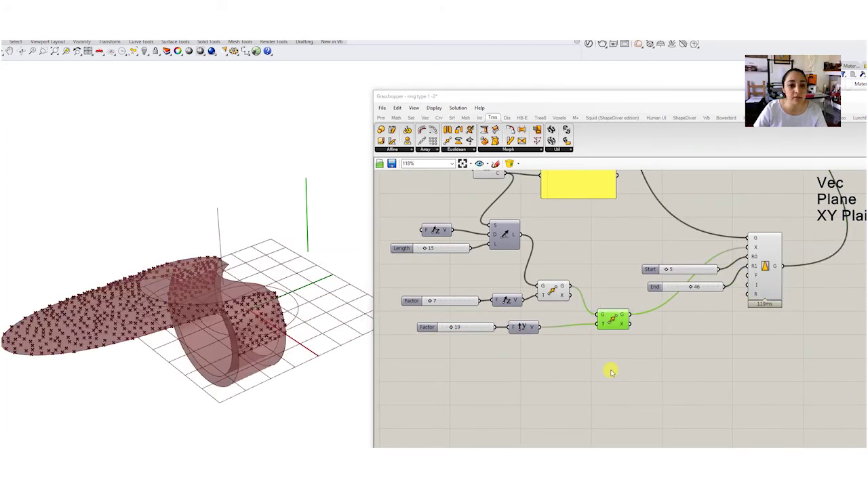
right_click_drag(271, 335, 210, 306)
left_click_drag(616, 324, 630, 329)
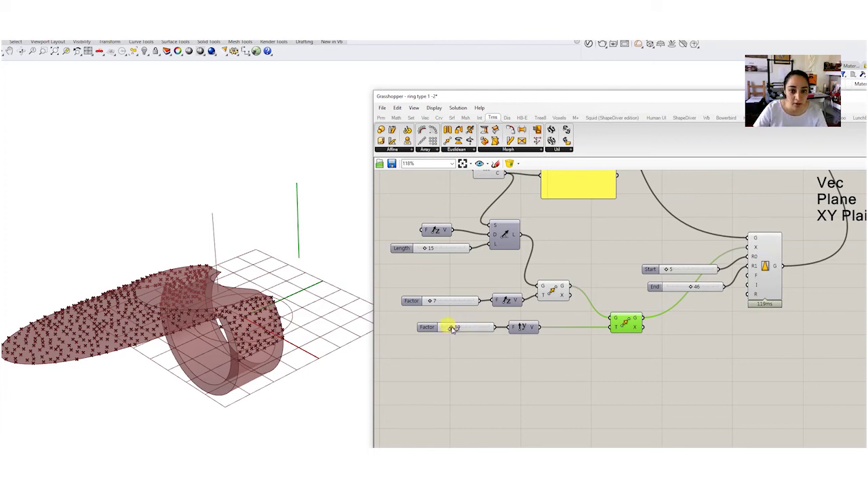
mouse_move(447, 328)
left_mouse_down()
mouse_move(459, 329)
mouse_move(449, 329)
left_mouse_up()
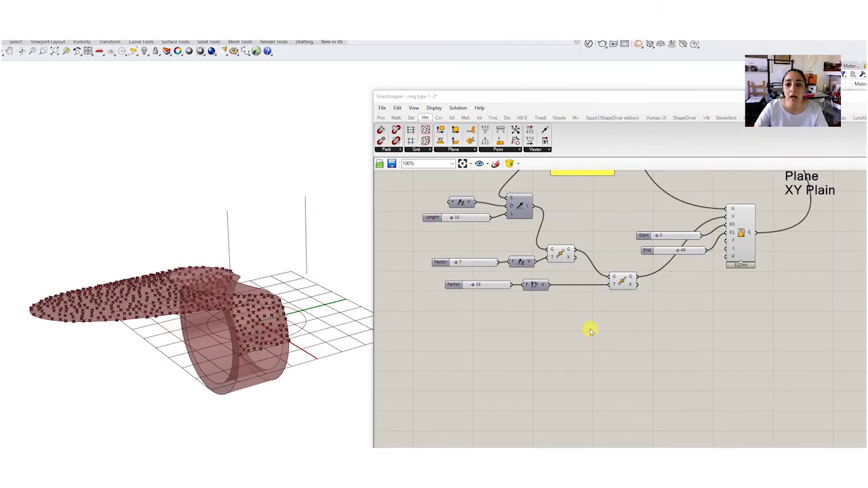
Add a Vector XYZ component and connect the two Factor sliders to its Y and Z inputs.
left_click_drag(631, 344, 458, 239)
left_click_drag(548, 317, 515, 290)
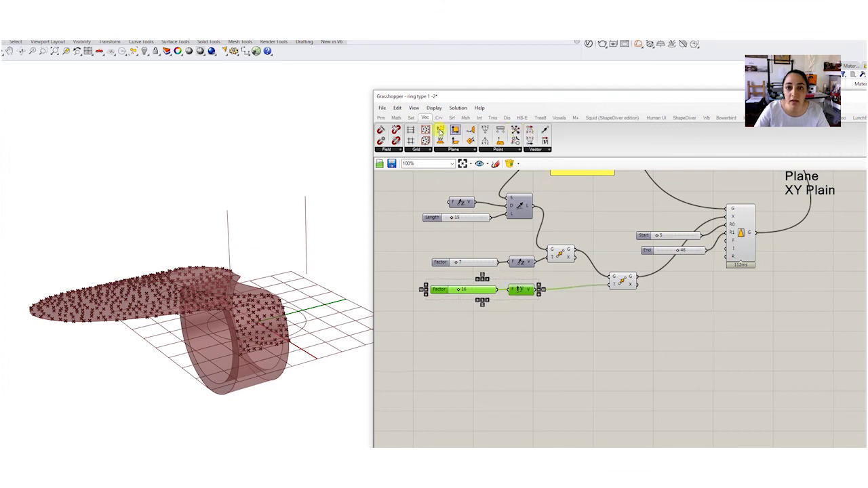
left_click(542, 150)
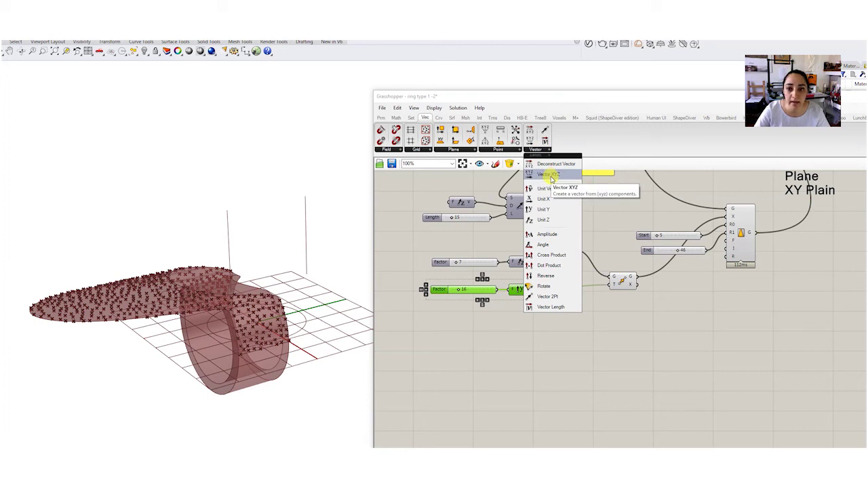
left_click_drag(552, 177, 527, 350)
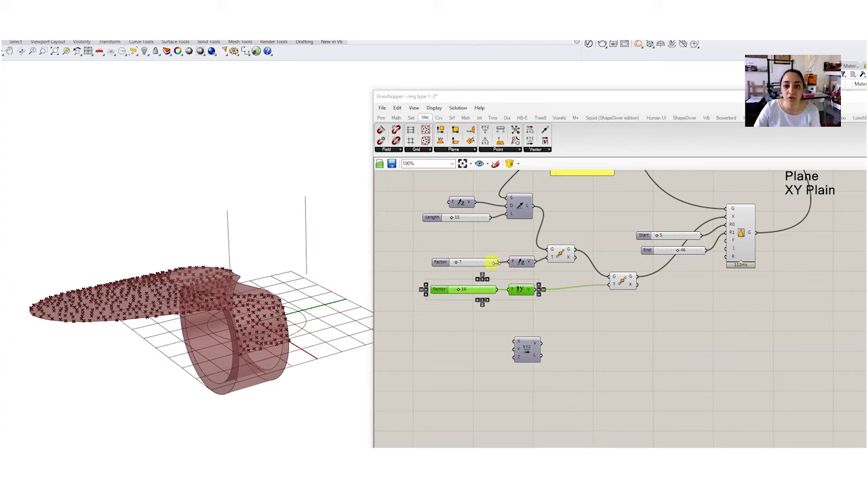
left_click_drag(497, 264, 513, 352)
left_click_drag(500, 293, 533, 322)
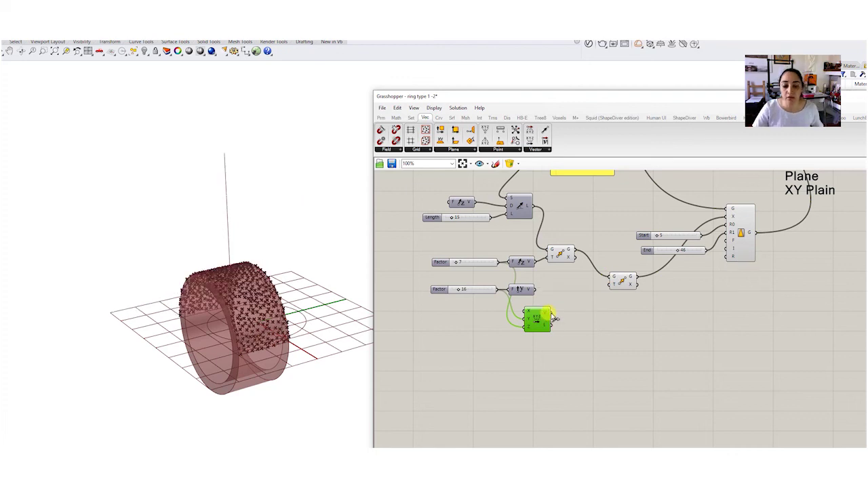
Drive the second Move with the Vector XYZ output and delete the first Move and both unit vector components.
left_click_drag(555, 317, 613, 279)
left_click_drag(581, 236, 522, 293)
key("Delete")
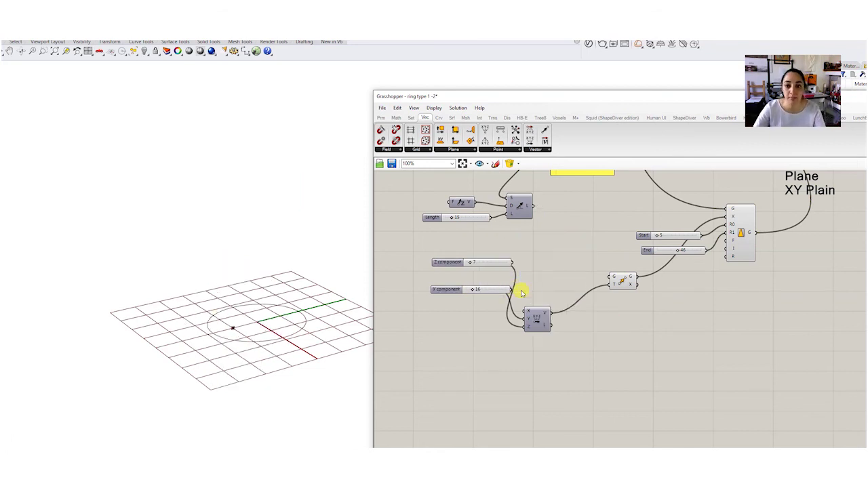
Connect the axis line to the remaining Move's geometry input and align the Y and Z component sliders beside Vector XYZ.
left_click_drag(501, 254, 483, 288)
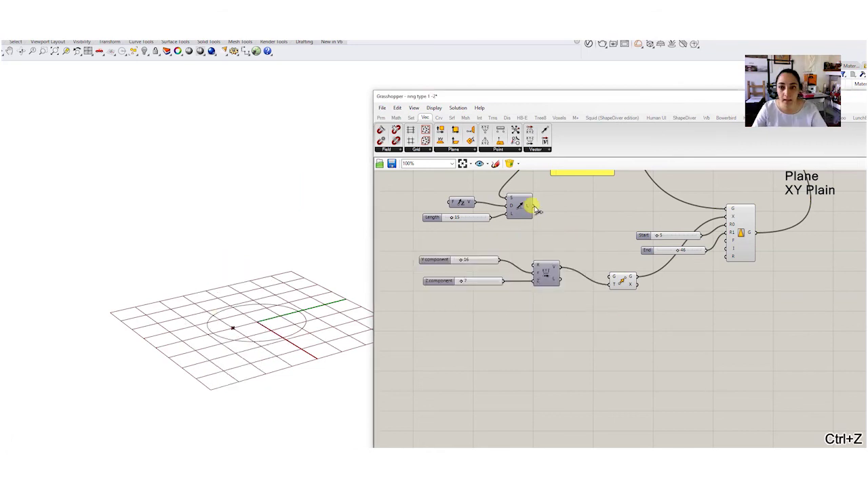
left_click_drag(535, 208, 611, 252)
scroll(469, 261, "up", 2)
left_click(468, 270)
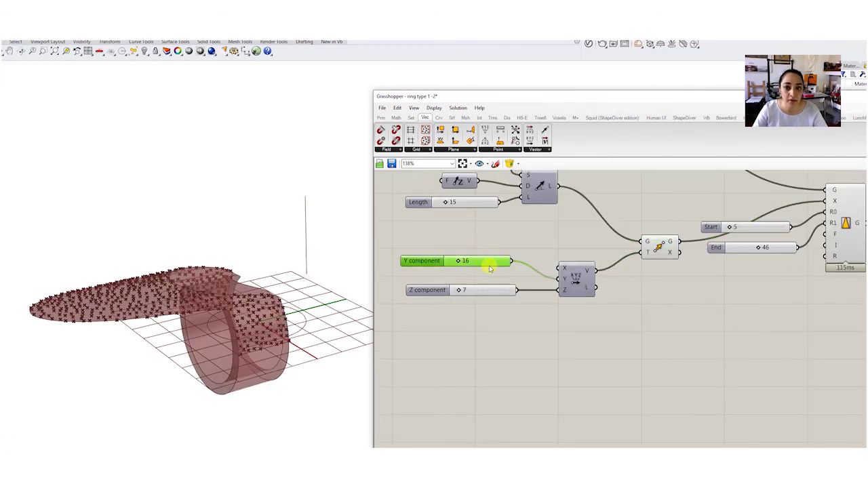
left_click(494, 291)
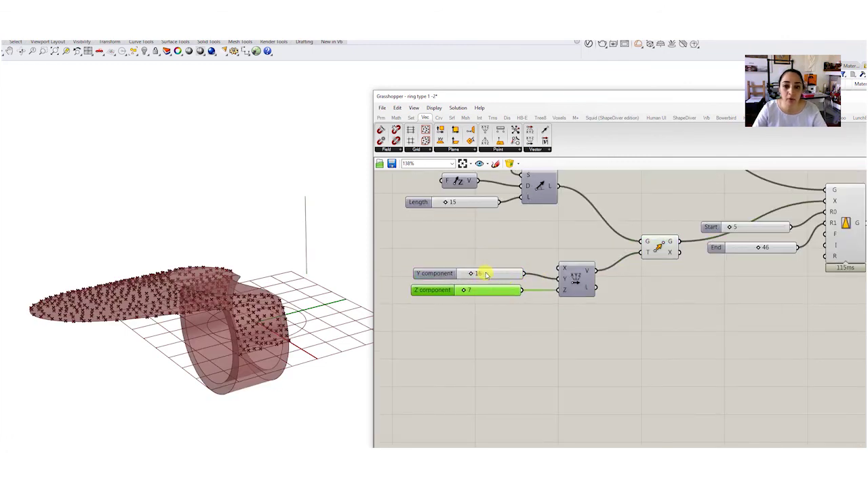
left_click_drag(548, 291, 579, 278)
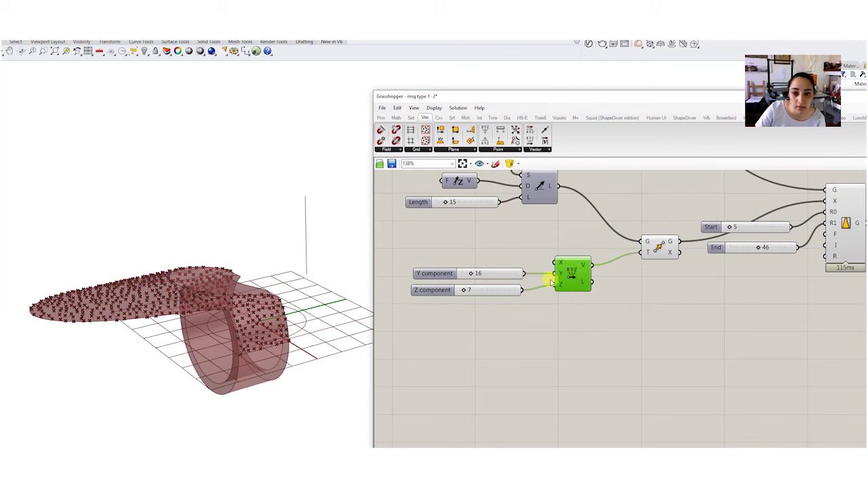
Adjust the axis offset with the vector sliders, setting the Y component to 2, and check the tapered ring.
left_click_drag(471, 291, 469, 291)
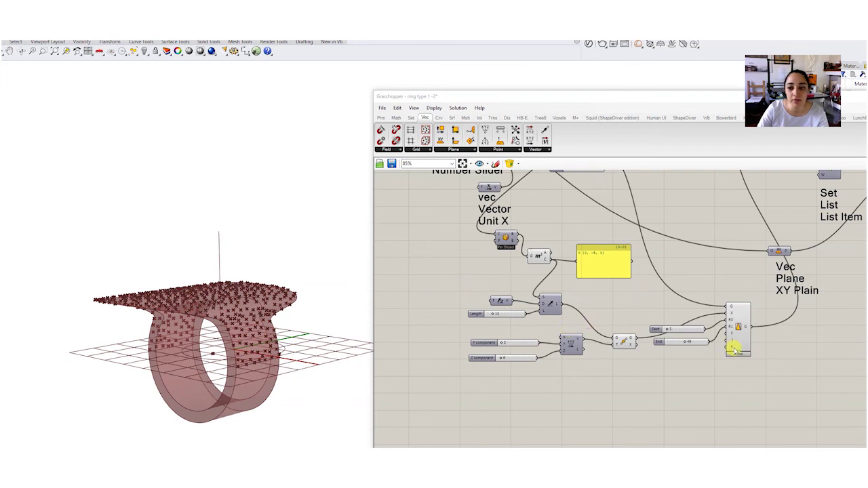
right_click_drag(732, 349, 706, 340)
right_click_drag(342, 310, 326, 323)
scroll(540, 377, "down", 2)
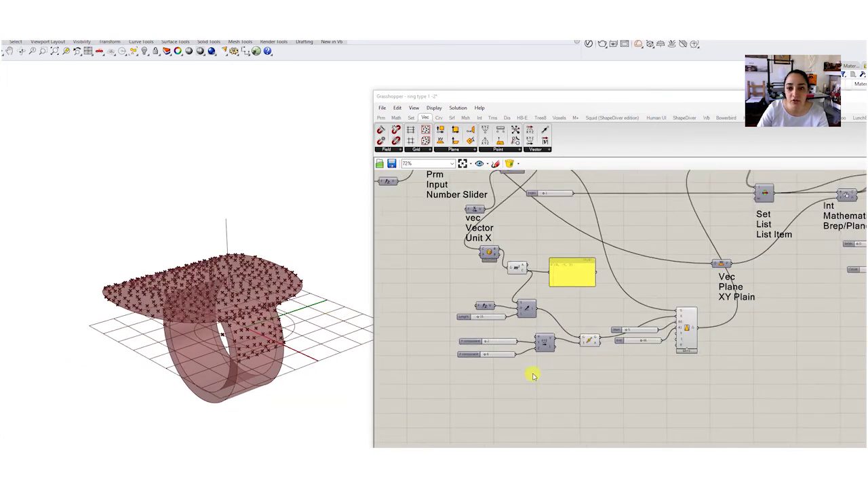
Review the taper section of the definition and the downstream surface, populate and sphere components.
right_click_drag(545, 376, 570, 388)
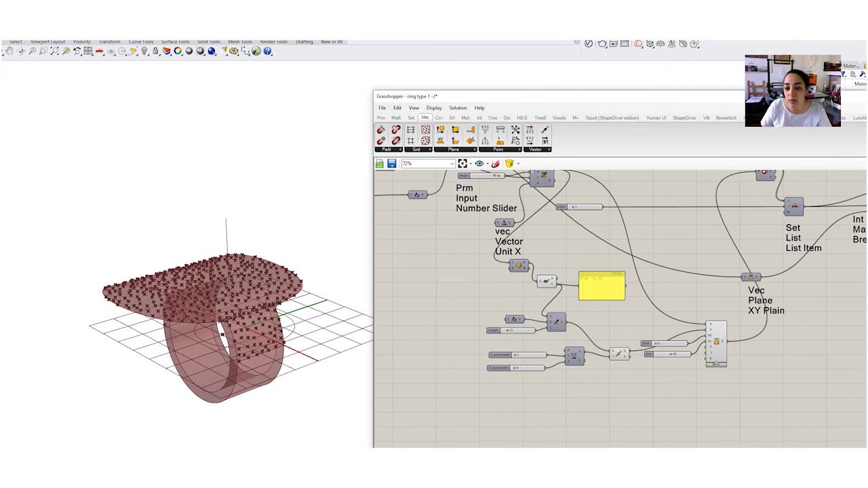
mouse_move(743, 385)
left_mouse_down()
mouse_move(562, 389)
mouse_move(446, 345)
mouse_move(484, 258)
mouse_move(745, 384)
left_mouse_up()
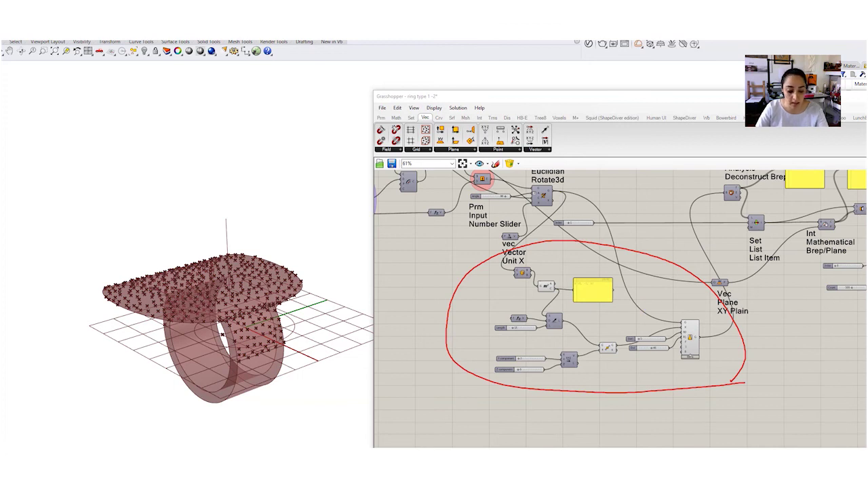
key("ctrl+z")
right_click_drag(539, 280, 661, 402)
scroll(471, 258, "up", 3)
right_click_drag(530, 355, 556, 314)
right_click_drag(699, 337, 453, 267)
right_click_drag(626, 314, 456, 309)
scroll(625, 322, "down", 2)
right_click_drag(858, 292, 663, 271)
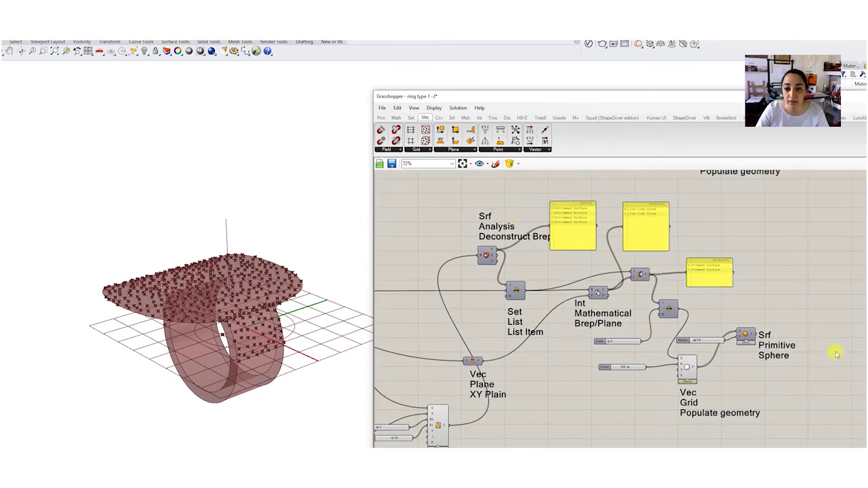